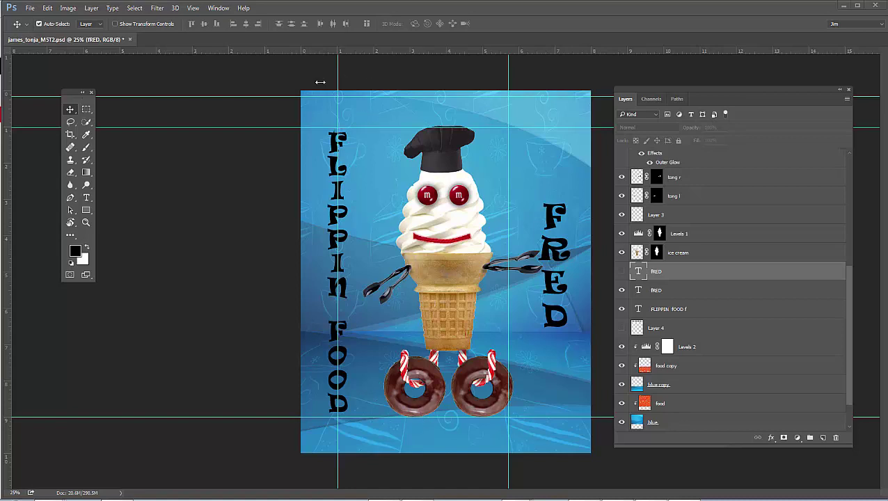
# Turn off the guides through View > Show > Guides so no cyan lines cross the poster.
pyautogui.click(193, 7)
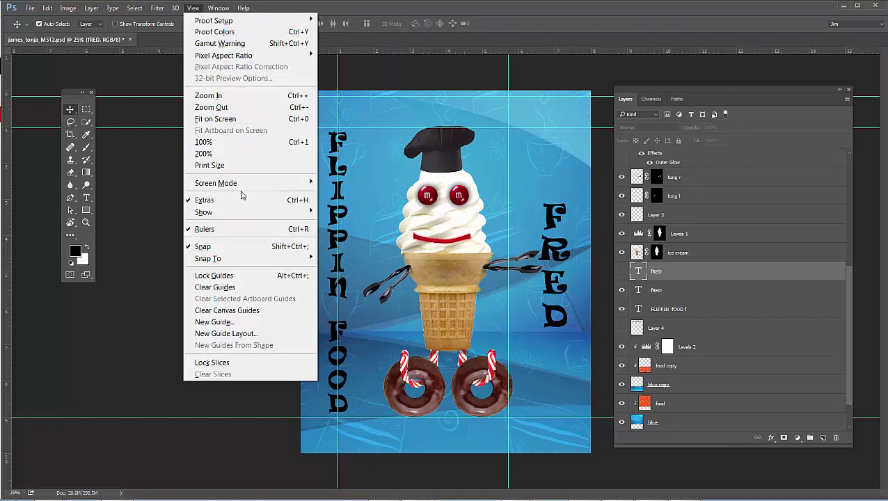
pyautogui.moveTo(299, 213)
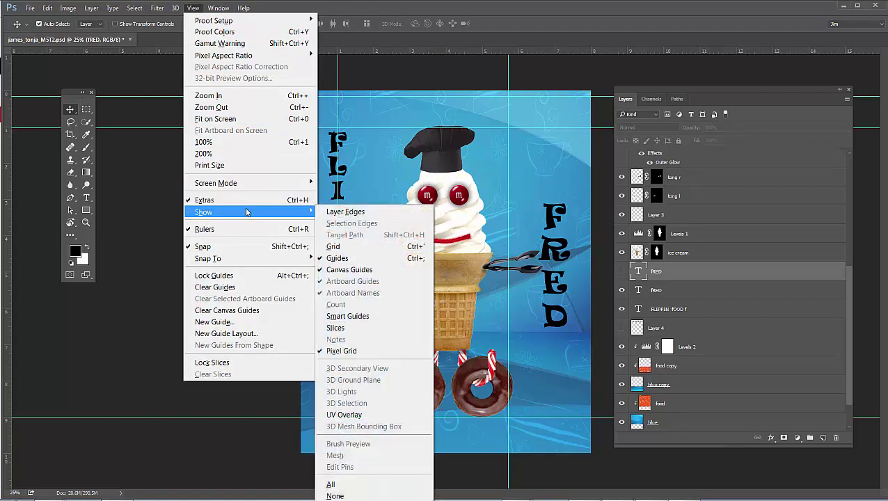
pyautogui.click(341, 259)
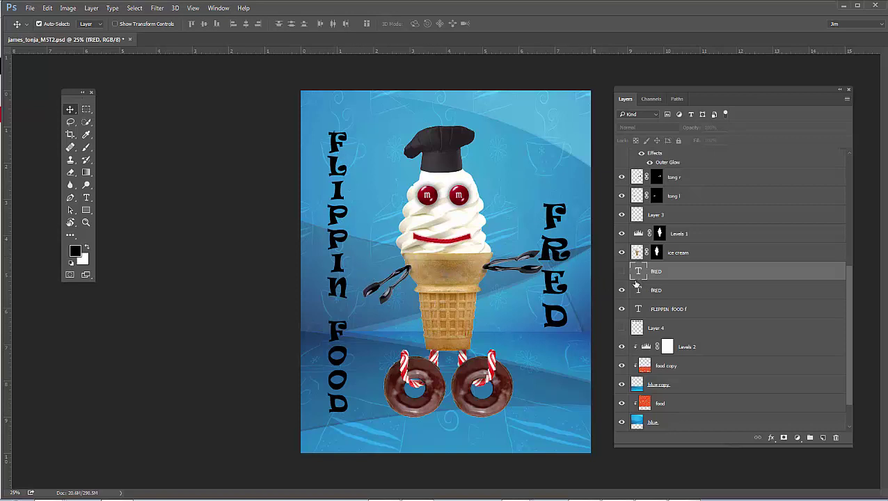
# Show the FRED and horizontal FLIPPIN FOOD layers and hide the vertical FLIPPIN FOOD and FRED texts.
pyautogui.click(621, 272)
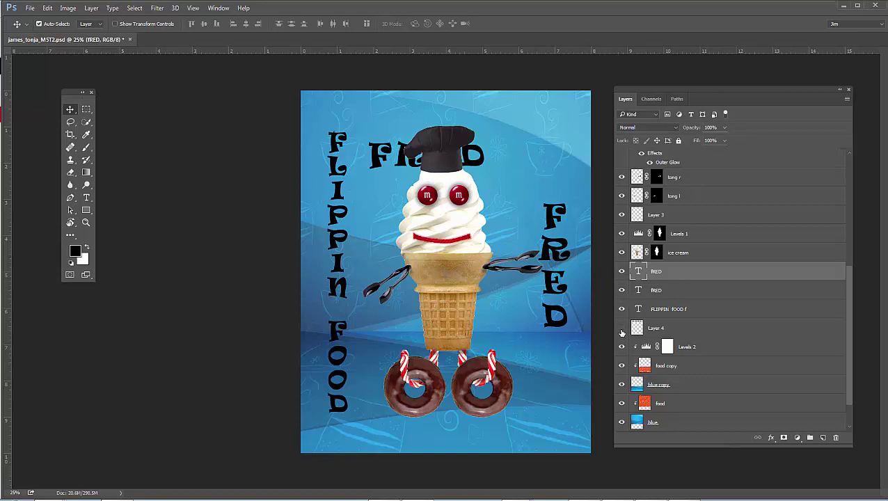
pyautogui.click(621, 330)
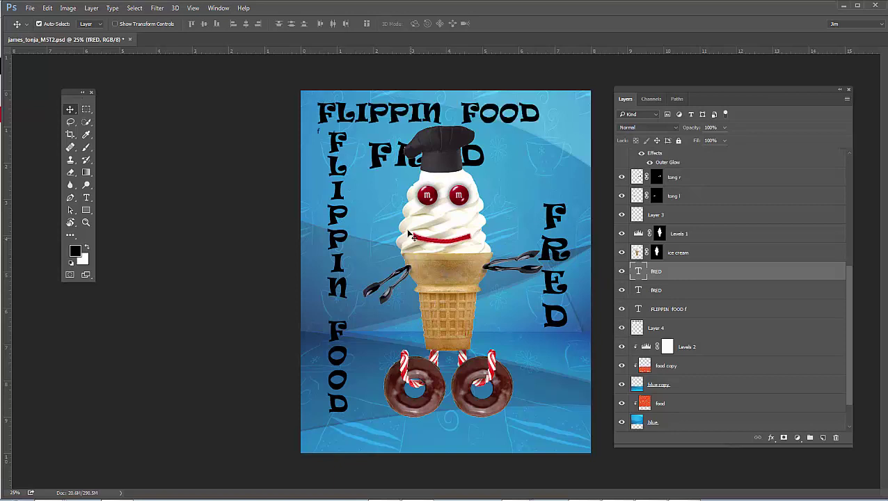
pyautogui.click(342, 198)
pyautogui.click(622, 311)
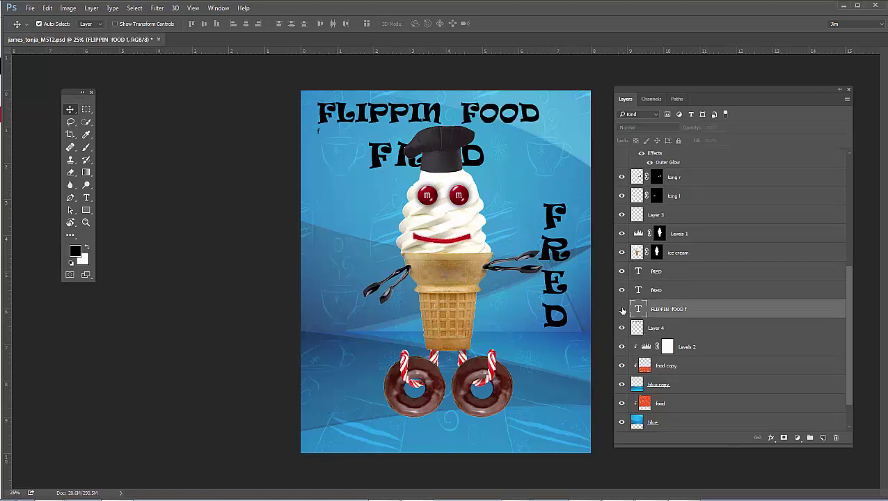
pyautogui.click(569, 252)
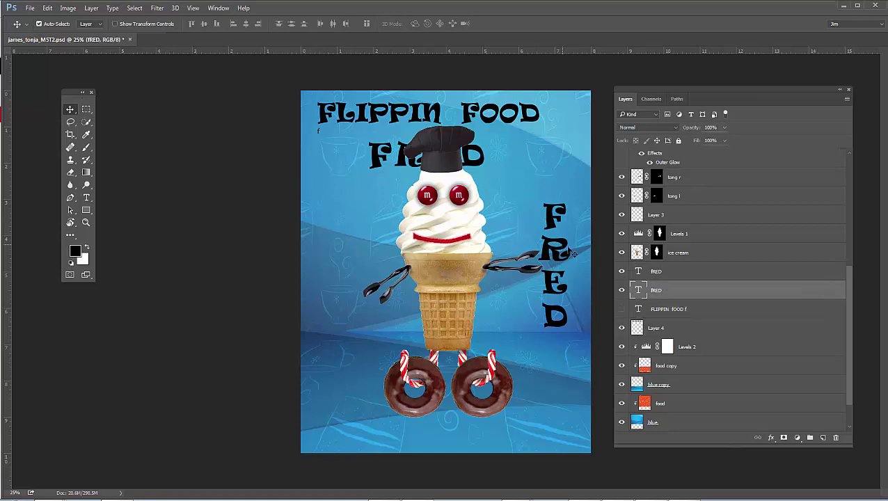
pyautogui.click(622, 289)
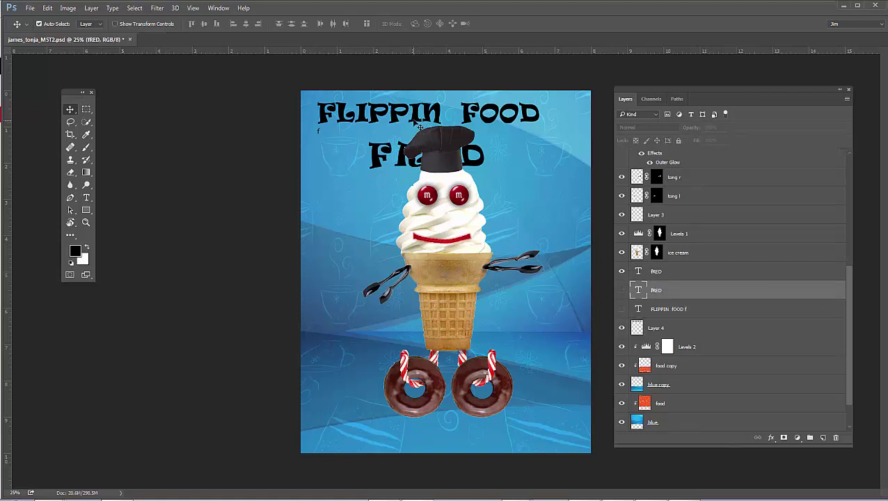
# Nudge FLIPPIN FOOD slightly right and down and move FRED to the bottom left.
pyautogui.moveTo(413, 119); pyautogui.dragTo(429, 128)
pyautogui.moveTo(401, 171); pyautogui.dragTo(366, 411)
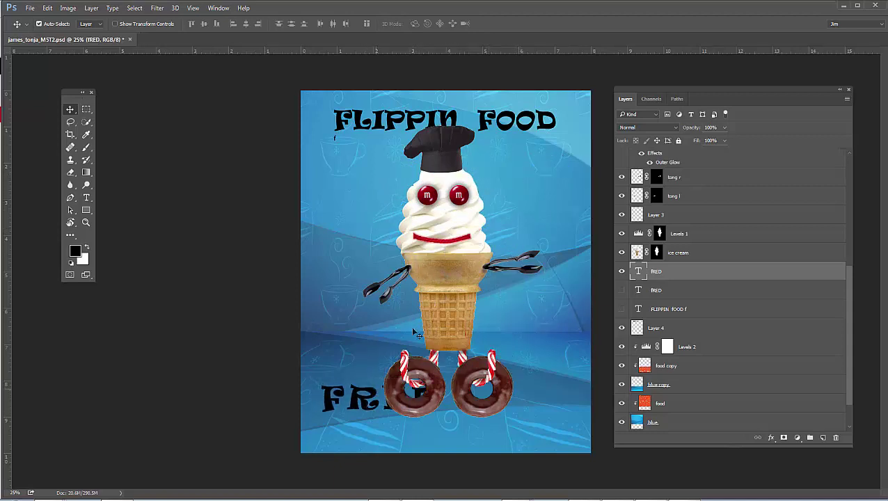
pyautogui.click(491, 130)
pyautogui.scroll(-2, 615, 222)
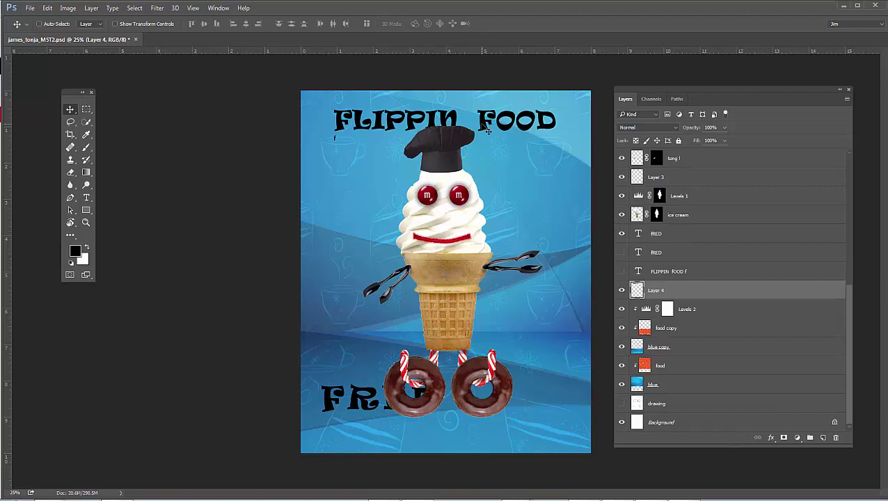
# Free-transform the FLIPPIN FOOD title to about 220% height and somewhat wider, then commit.
pyautogui.hotkey('ctrl', 't')
pyautogui.moveTo(445, 140); pyautogui.dragTo(445, 177)
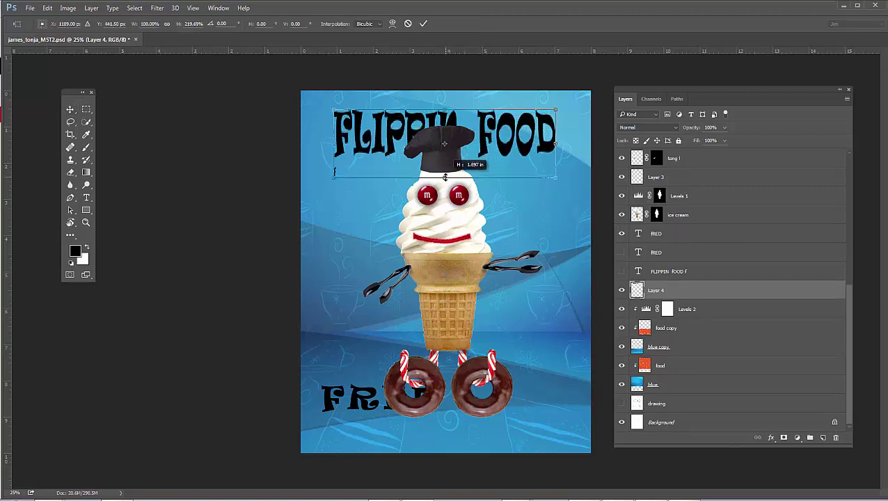
pyautogui.moveTo(334, 177); pyautogui.dragTo(321, 181)
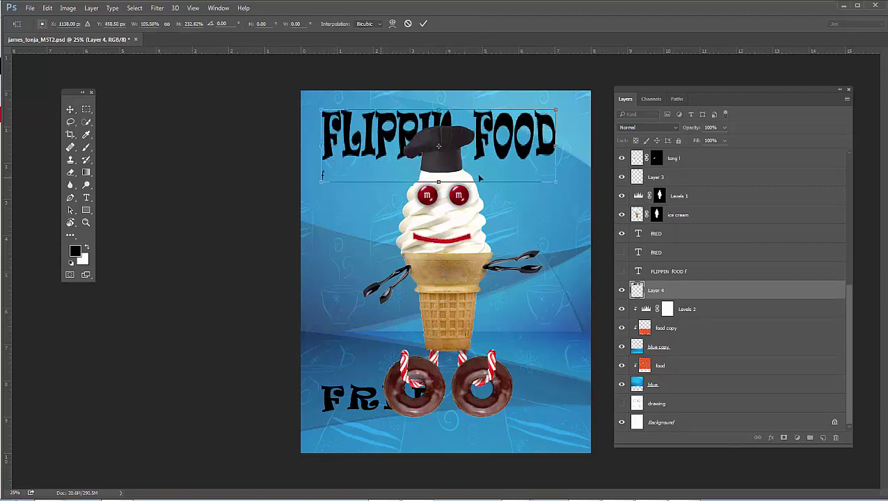
pyautogui.moveTo(554, 182); pyautogui.dragTo(536, 163)
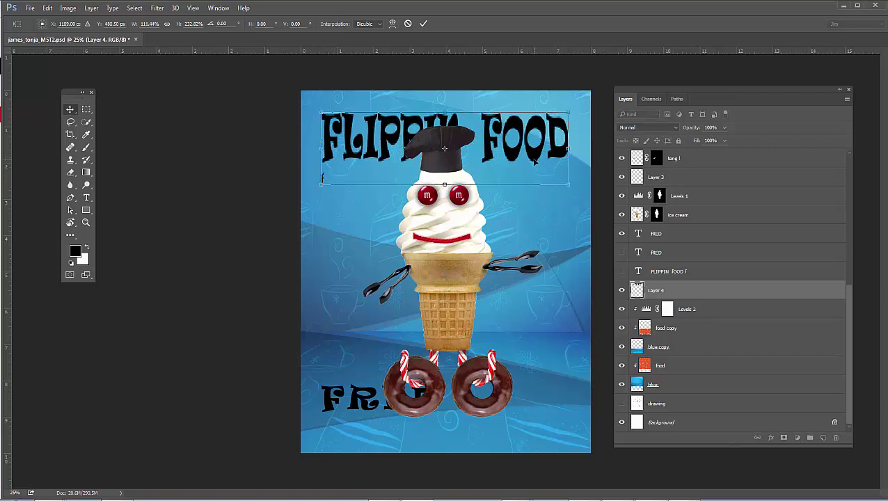
pyautogui.press('Return')
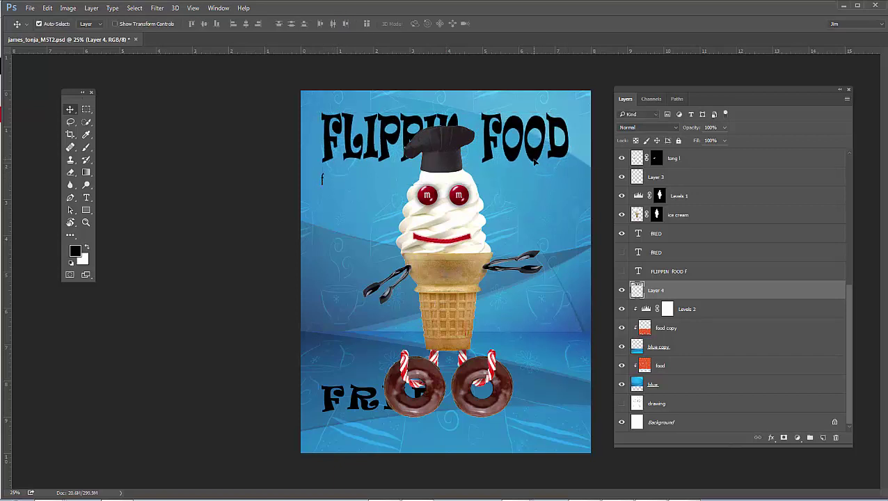
# Discard an empty text layer, then toggle the title layer to locate the stray f.
pyautogui.click(87, 198)
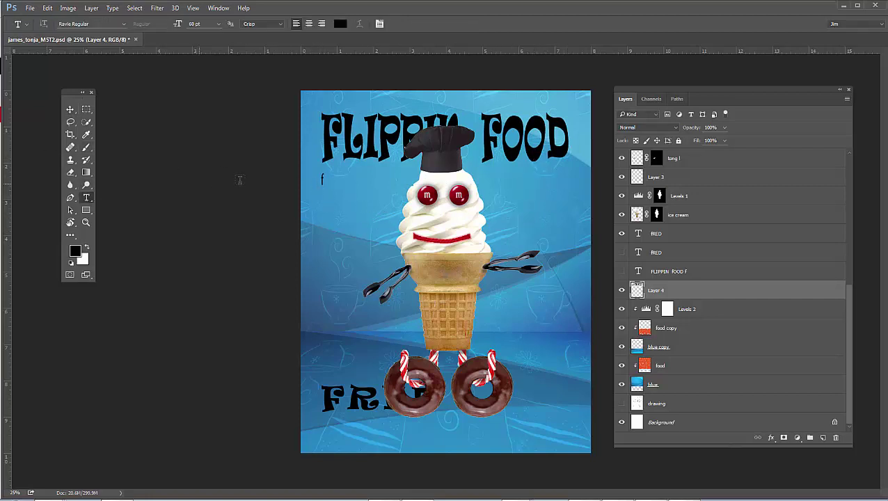
pyautogui.click(322, 180)
pyautogui.click(71, 111)
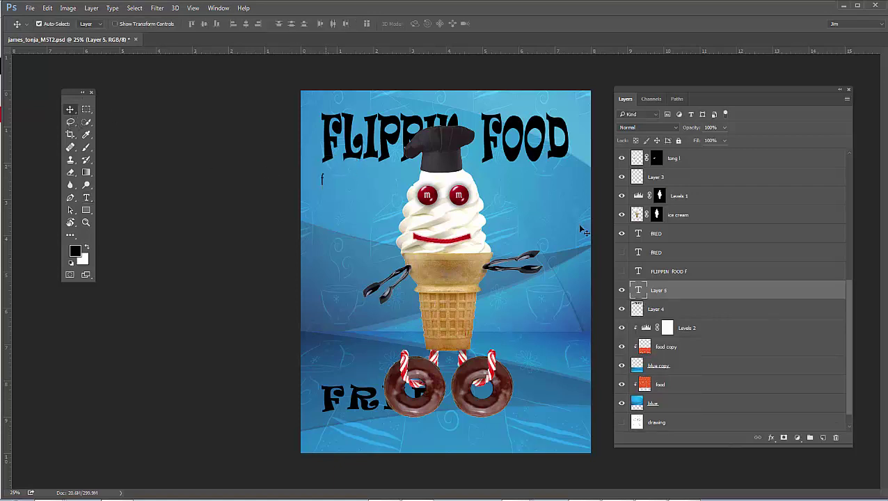
pyautogui.moveTo(741, 291)
pyautogui.mouseDown()
pyautogui.moveTo(760, 369)
pyautogui.moveTo(839, 429)
pyautogui.moveTo(836, 437)
pyautogui.mouseUp()
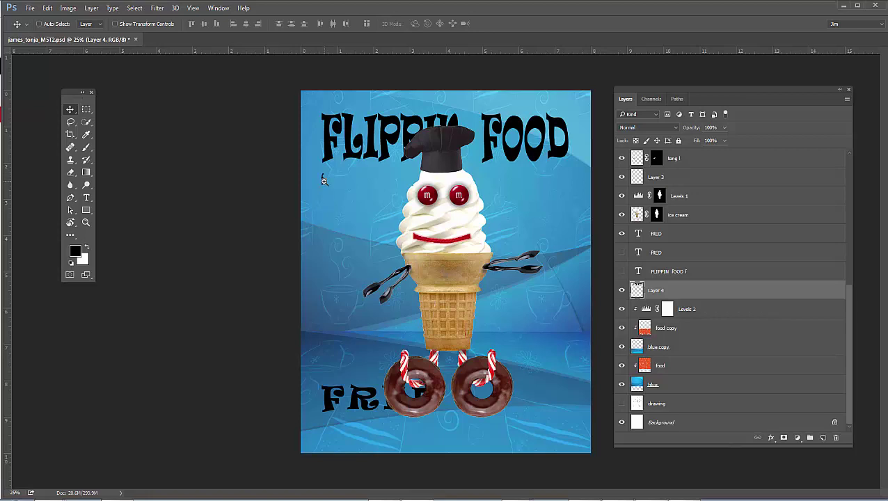
pyautogui.scroll(4, 323, 179)
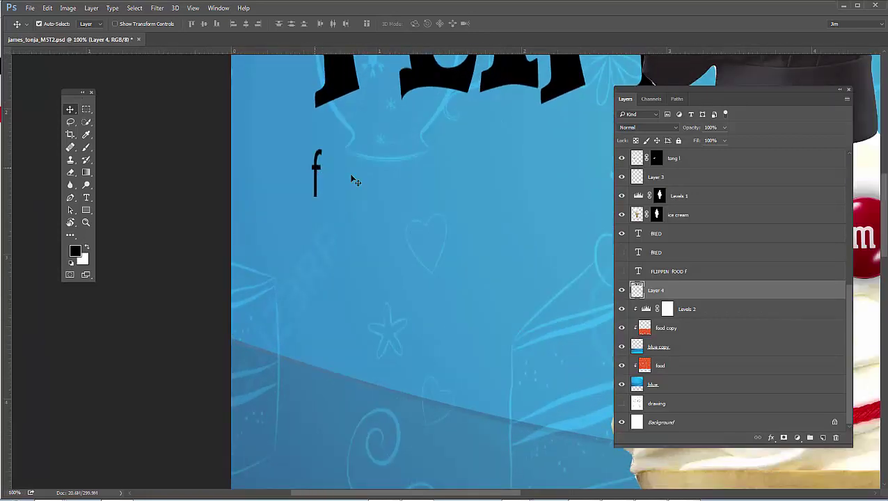
pyautogui.click(622, 291)
pyautogui.click(623, 292)
# Marquee-select the stray f, delete it, deselect, and zoom back out to the full poster.
pyautogui.click(87, 110)
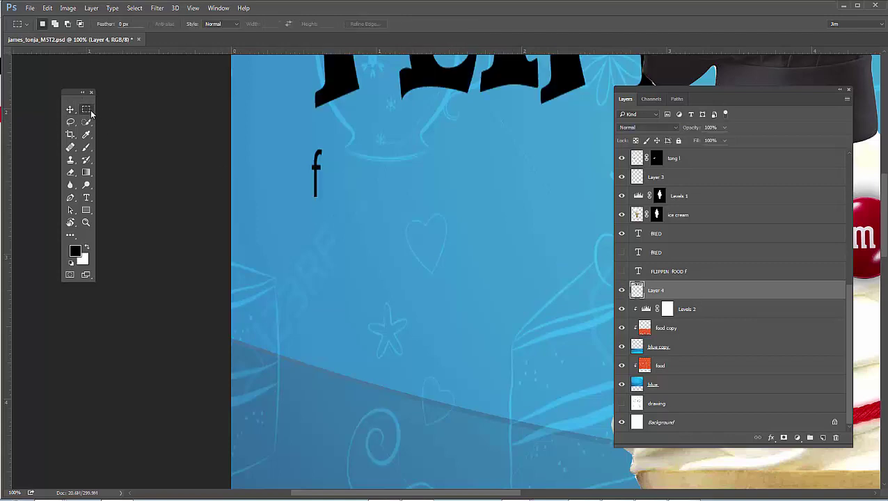
pyautogui.moveTo(273, 138); pyautogui.dragTo(363, 229)
pyautogui.press('Delete')
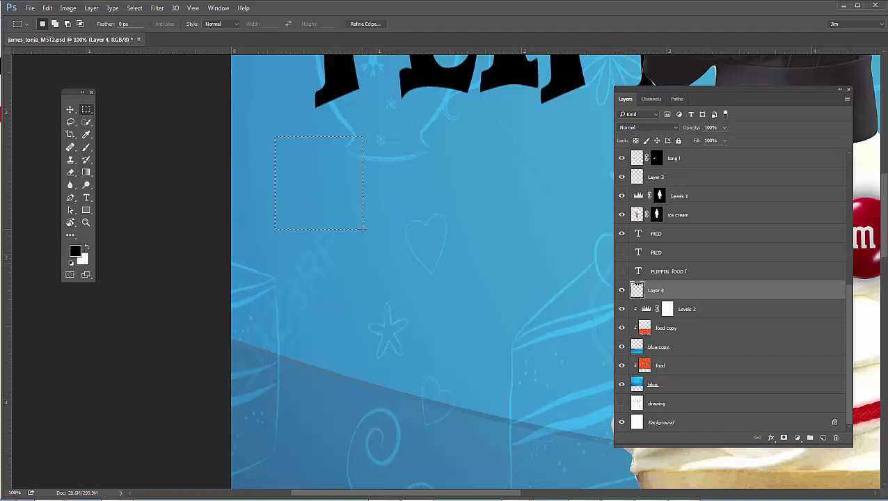
pyautogui.hotkey('ctrl', 'd')
pyautogui.hotkey('ctrl', '-')
pyautogui.hotkey('ctrl', '-')
pyautogui.hotkey('ctrl', '-')
pyautogui.hotkey('ctrl', '-')
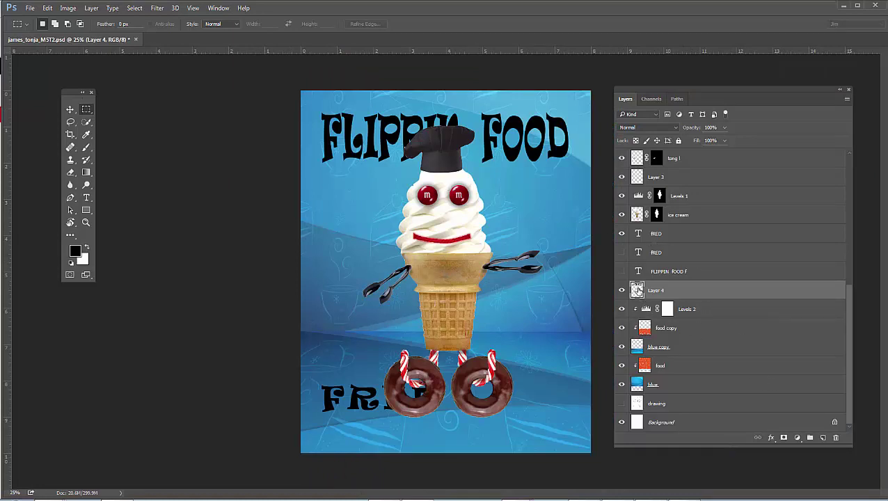
# Load the FLIPPIN FOOD lettering selection, hide Layer 4, and copy that blue-background shape to a new layer.
pyautogui.keyDown('ctrl'); pyautogui.click(636, 291); pyautogui.keyUp('ctrl')
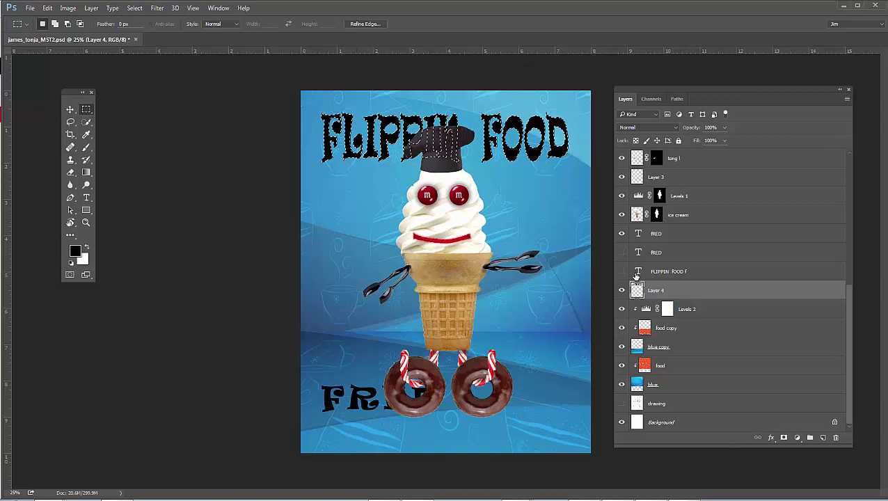
pyautogui.click(623, 291)
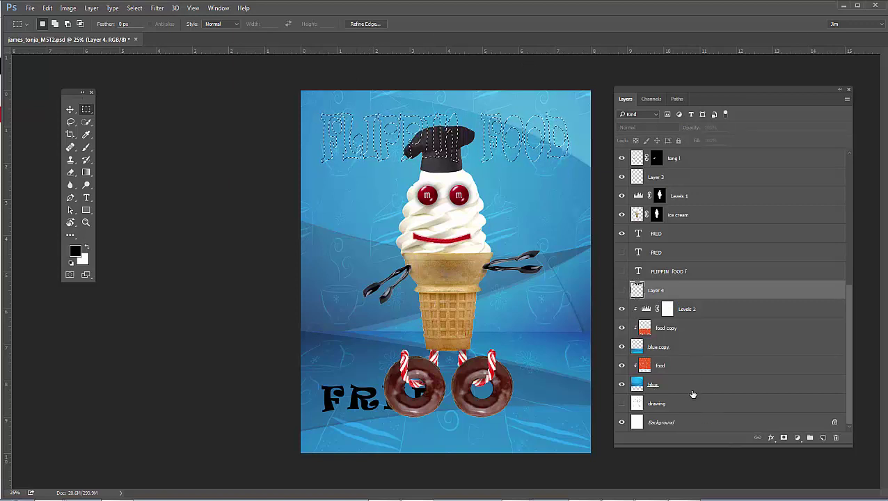
pyautogui.click(688, 390)
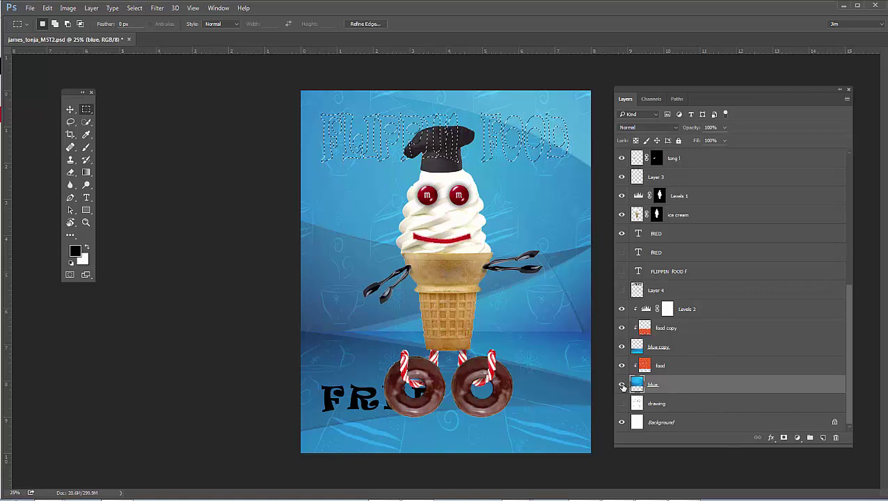
pyautogui.click(622, 385)
pyautogui.click(622, 385)
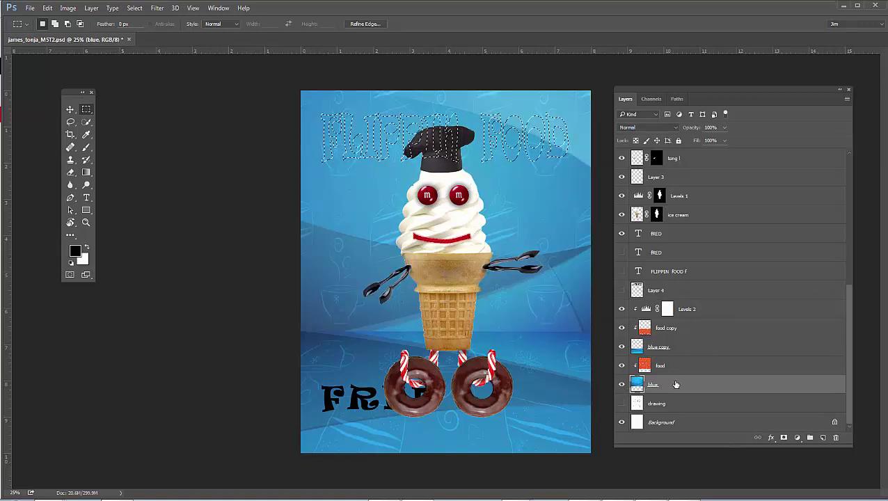
pyautogui.hotkey('ctrl', 'shift', 'alt', 'n')
pyautogui.hotkey('ctrl', 'd')
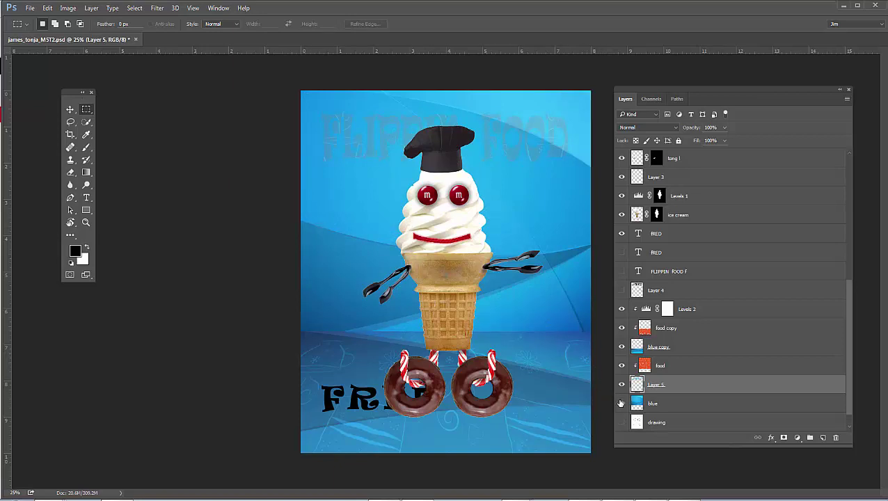
# Check the new lettering, move Layer 5 above food, and clip food to the blue layer.
pyautogui.click(622, 404)
pyautogui.click(621, 404)
pyautogui.click(622, 405)
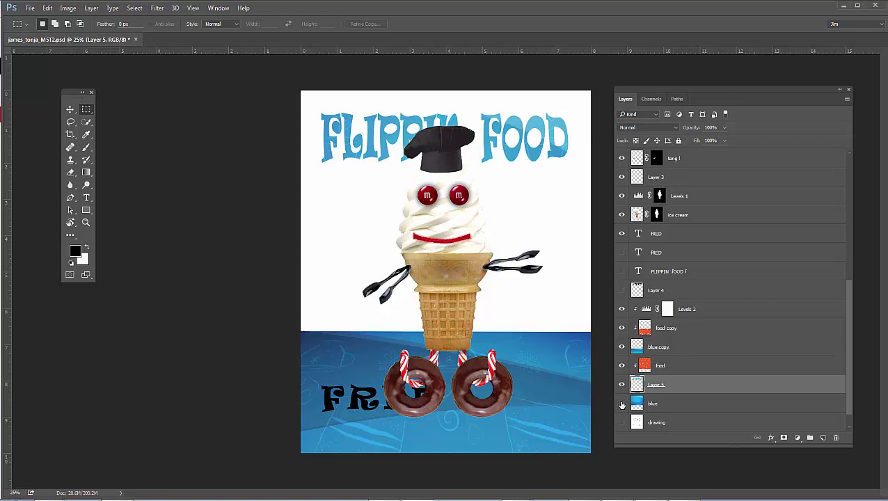
pyautogui.click(621, 404)
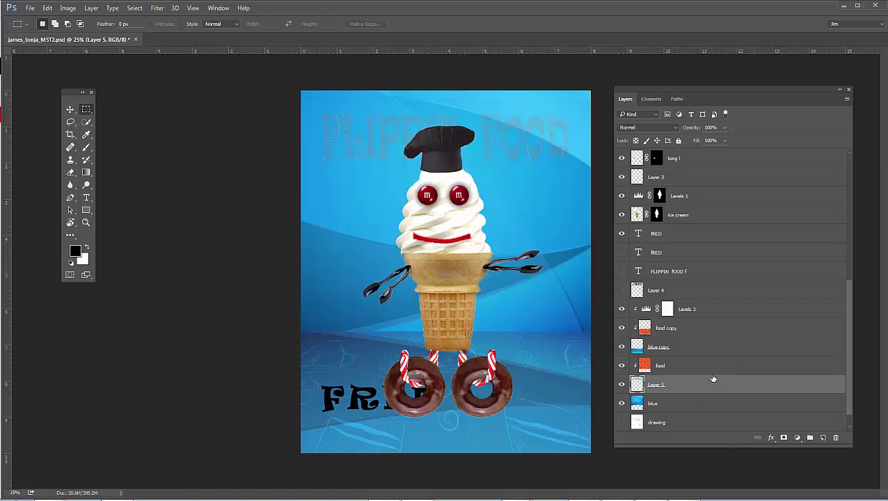
pyautogui.moveTo(704, 377)
pyautogui.mouseDown()
pyautogui.moveTo(704, 353)
pyautogui.moveTo(702, 362)
pyautogui.mouseUp()
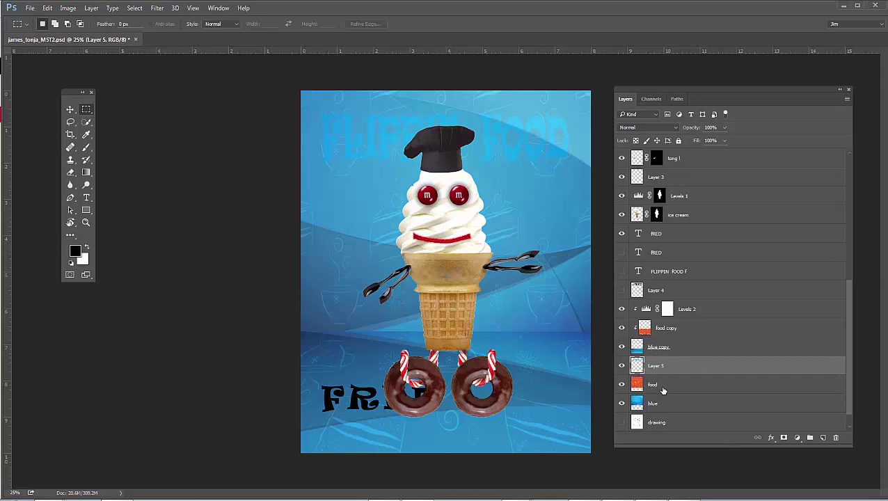
pyautogui.moveTo(665, 393); pyautogui.dragTo(674, 390)
pyautogui.keyDown('alt'); pyautogui.click(674, 390); pyautogui.keyUp('alt')
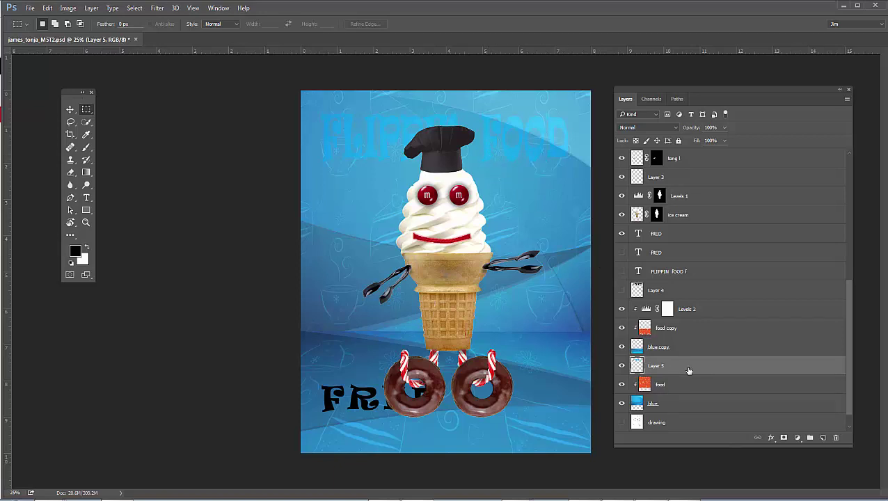
# Give Layer 5 a Bevel & Emboss style set to Outer Bevel.
pyautogui.doubleClick(727, 365)
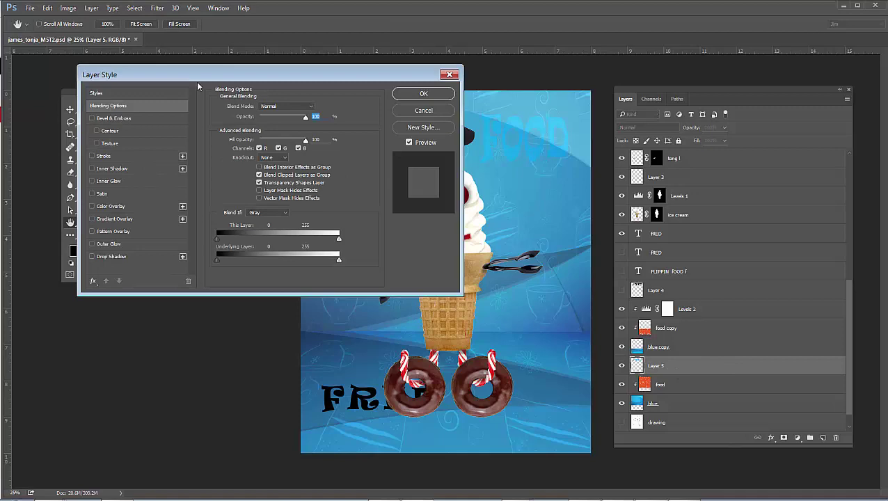
pyautogui.moveTo(206, 77); pyautogui.dragTo(172, 239)
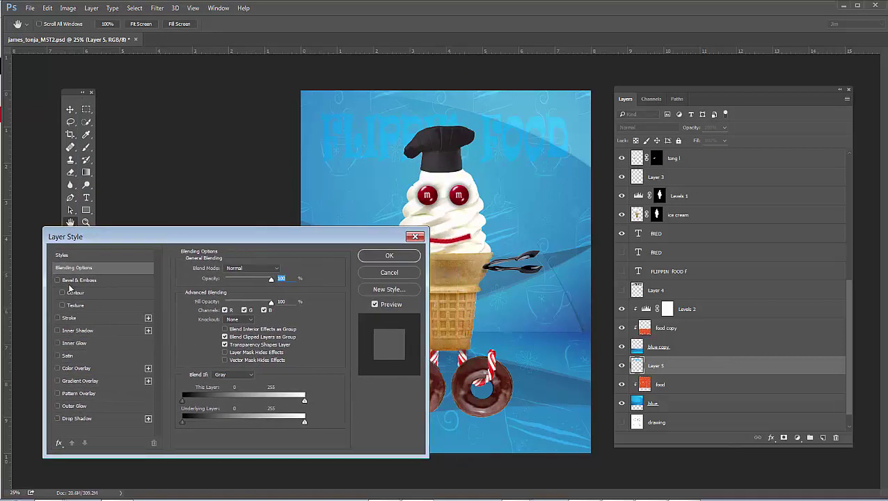
pyautogui.click(58, 280)
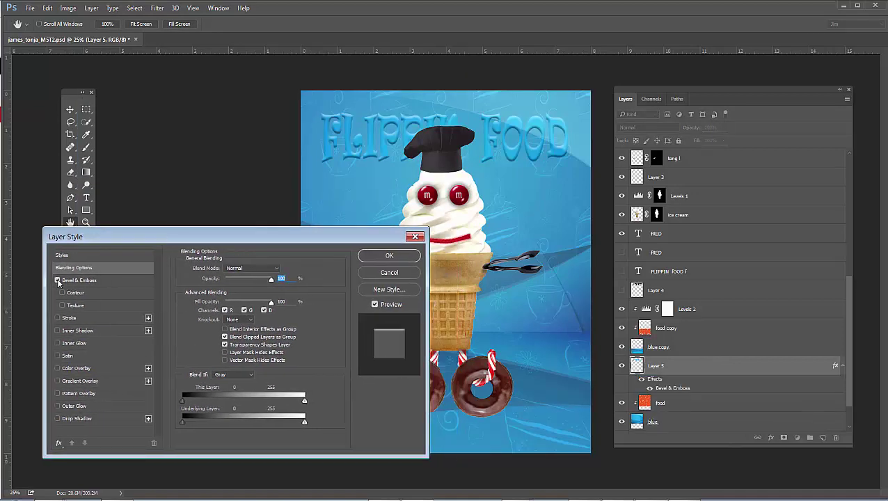
pyautogui.click(76, 280)
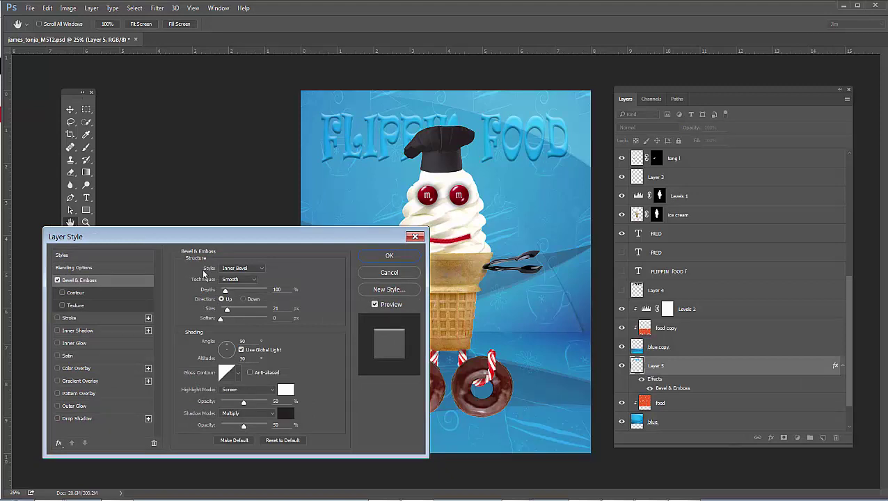
pyautogui.click(248, 269)
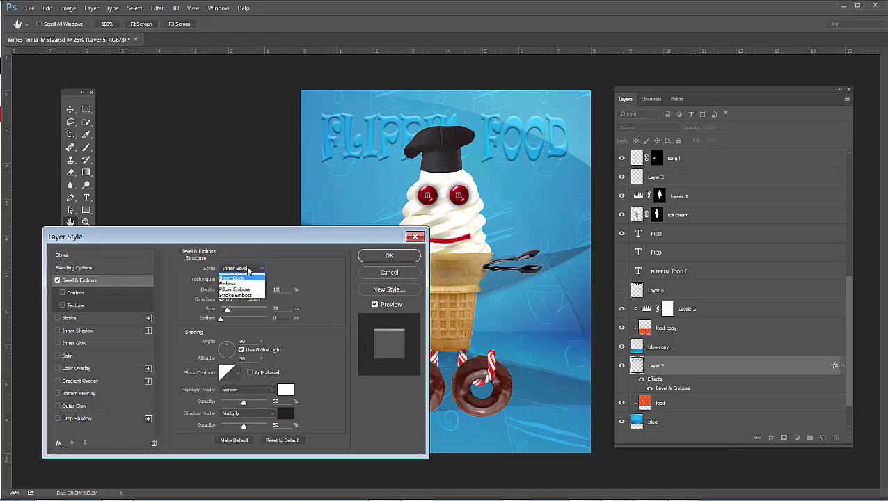
pyautogui.click(247, 274)
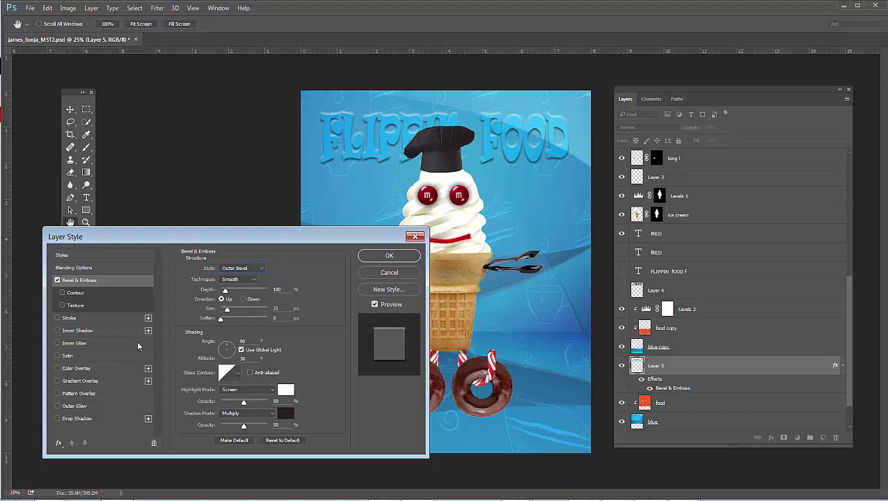
# Add a slightly desaturated blue Color Overlay at about 55% opacity.
pyautogui.click(58, 368)
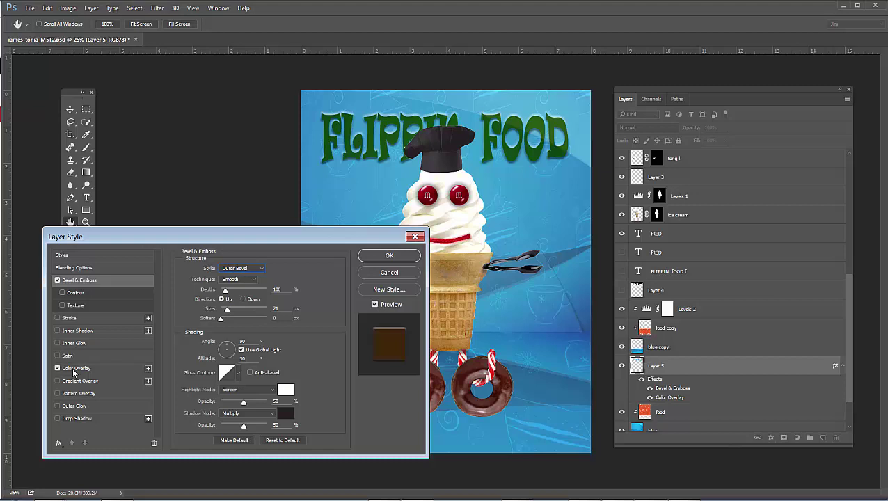
pyautogui.click(76, 369)
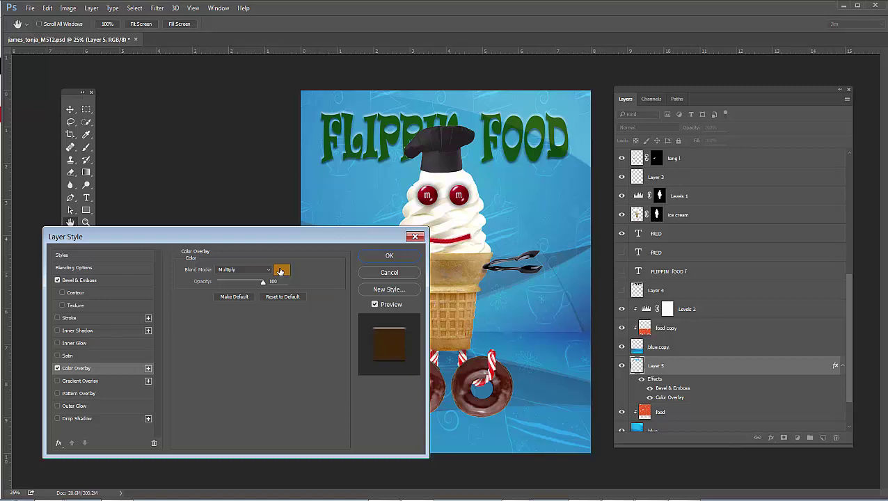
pyautogui.click(280, 271)
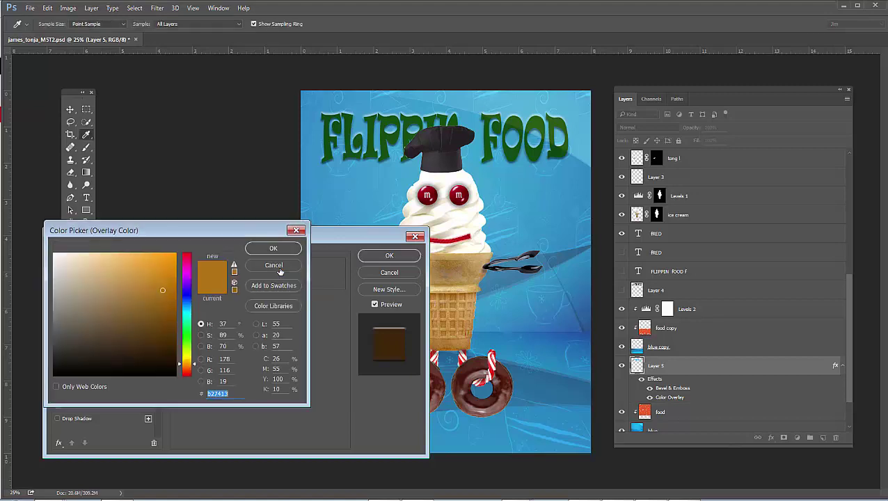
pyautogui.click(186, 298)
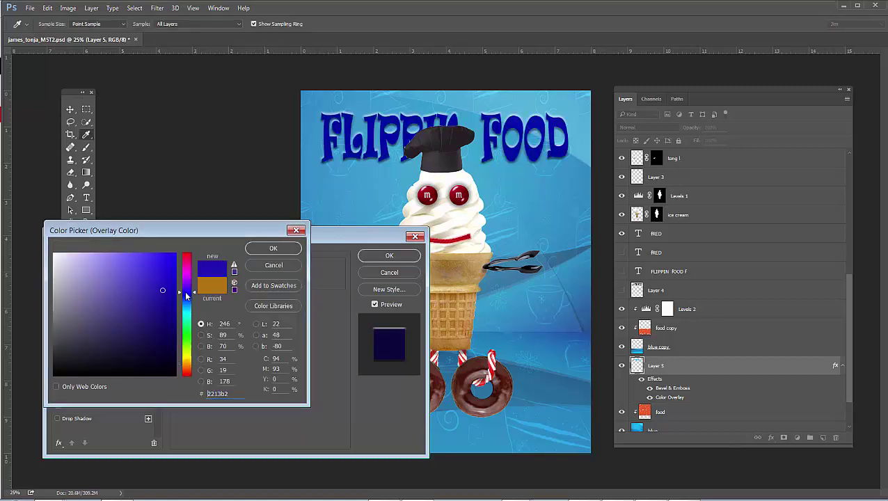
pyautogui.moveTo(162, 289); pyautogui.dragTo(146, 288)
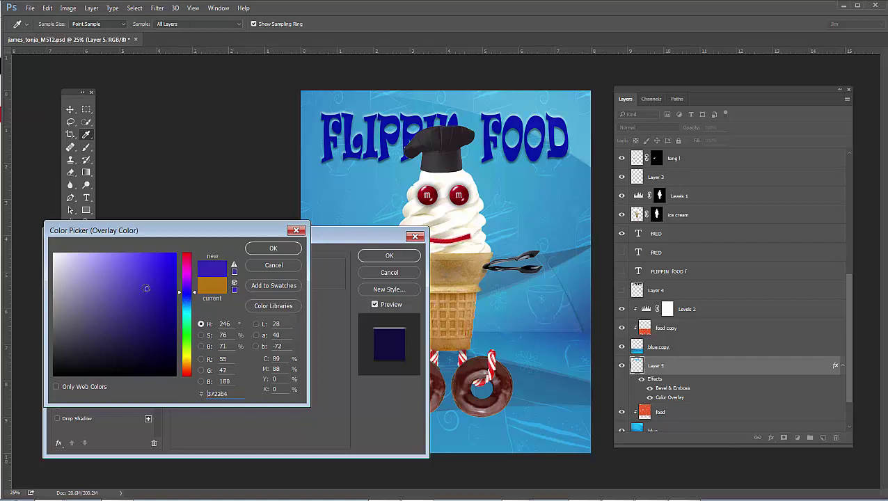
pyautogui.click(273, 249)
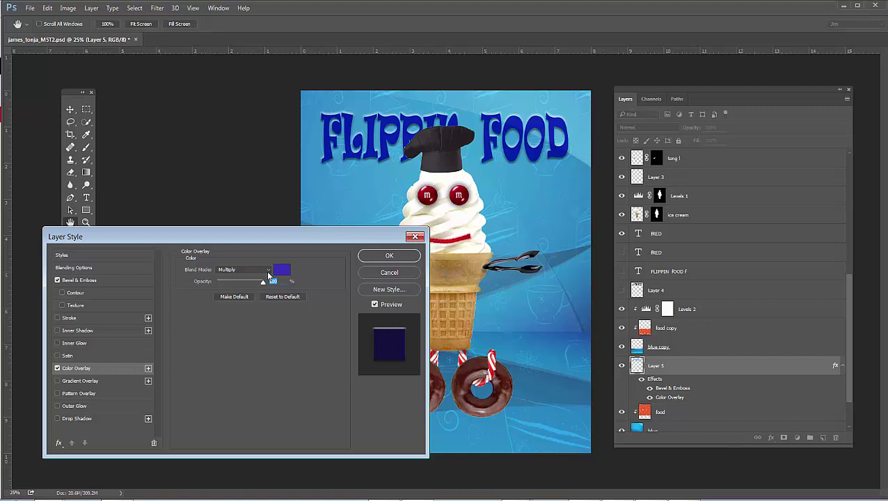
pyautogui.moveTo(263, 286); pyautogui.dragTo(245, 286)
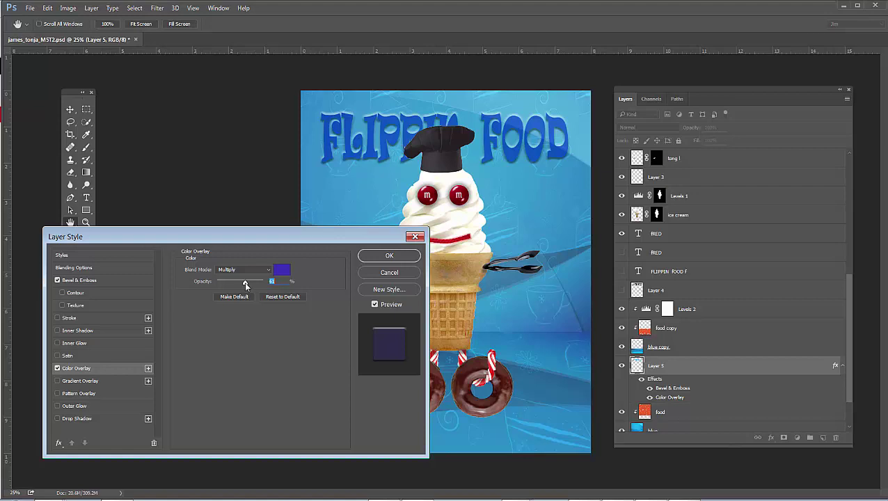
pyautogui.moveTo(245, 286); pyautogui.dragTo(243, 285)
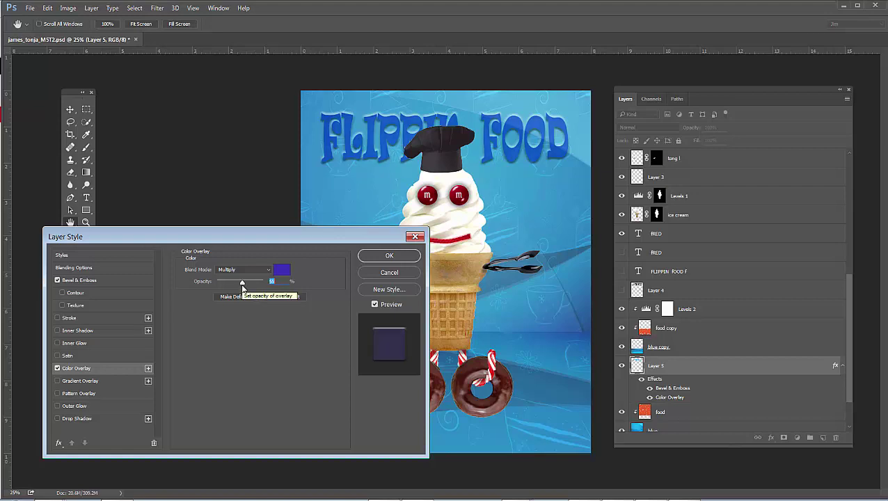
# Apply the title's layer styles and move the FRED text under the donut wheels.
pyautogui.click(390, 257)
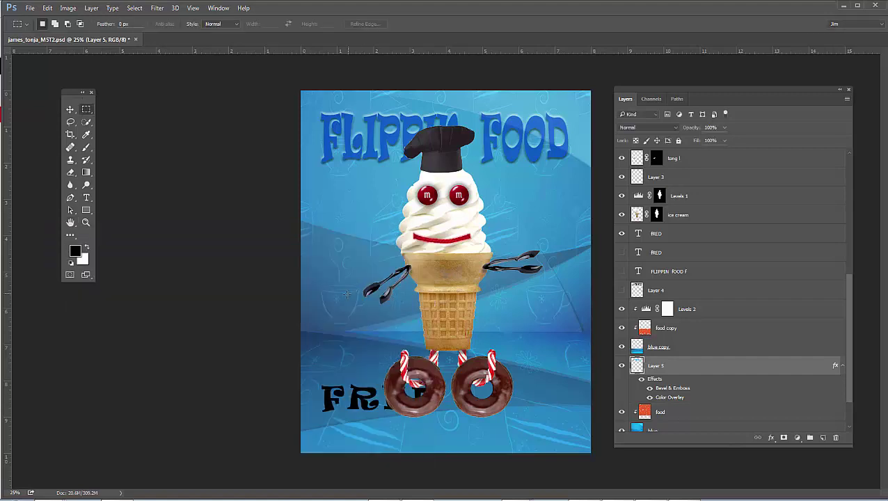
pyautogui.click(69, 109)
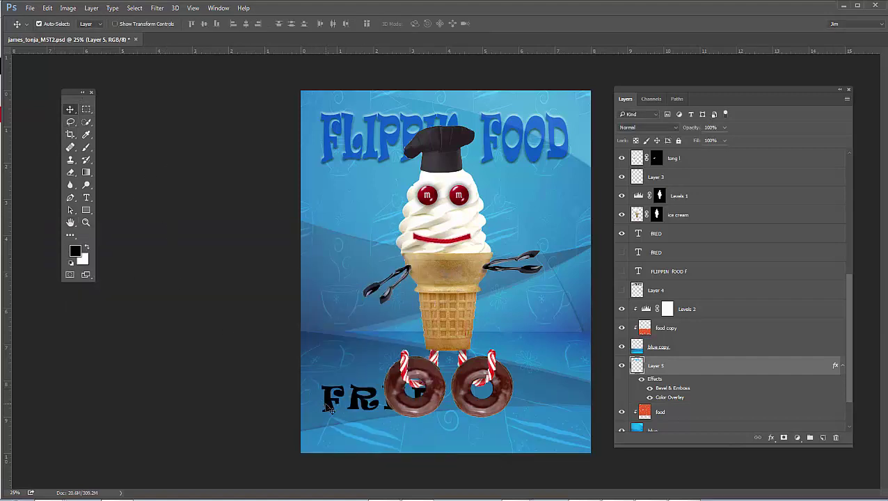
pyautogui.moveTo(325, 404); pyautogui.dragTo(377, 405)
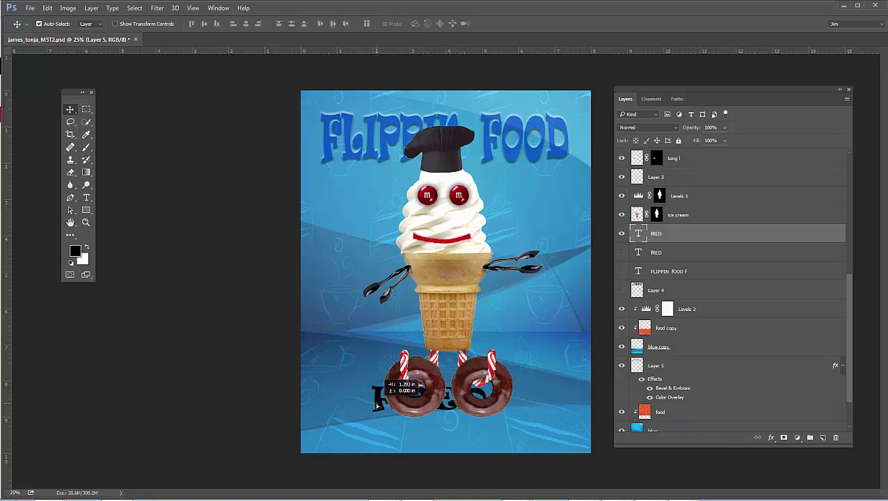
pyautogui.moveTo(377, 405); pyautogui.dragTo(386, 406)
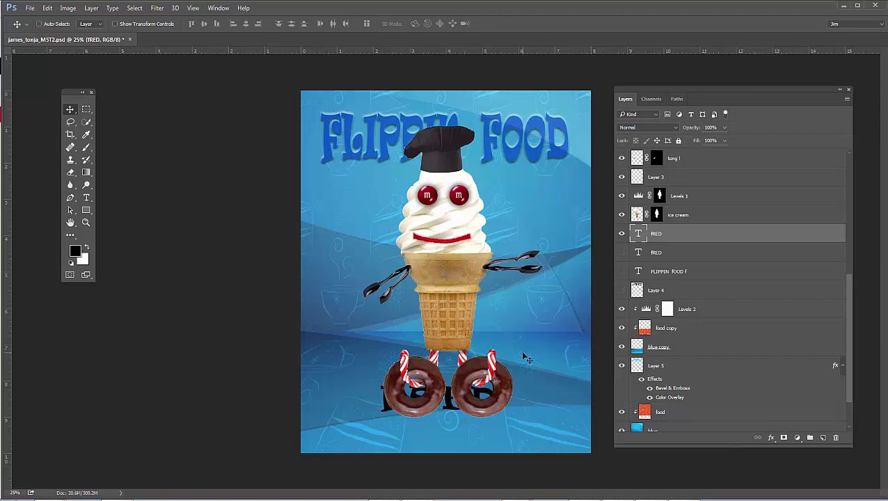
# Scale the FRED text up so it stretches wide and tall across the poster bottom.
pyautogui.hotkey('ctrl', 't')
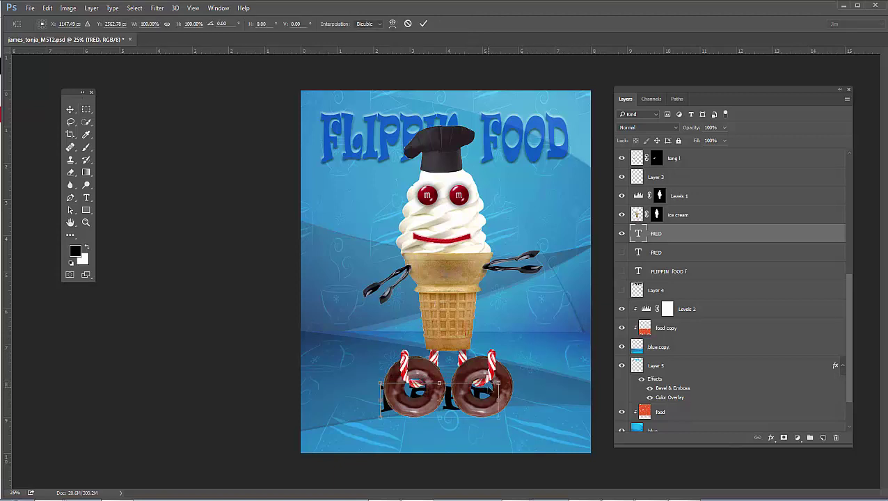
pyautogui.moveTo(499, 383); pyautogui.dragTo(565, 344)
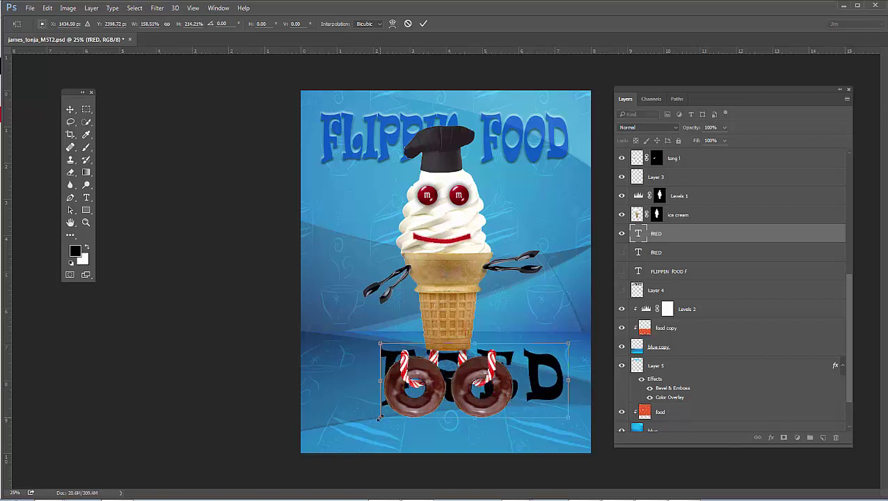
pyautogui.moveTo(379, 418); pyautogui.dragTo(332, 442)
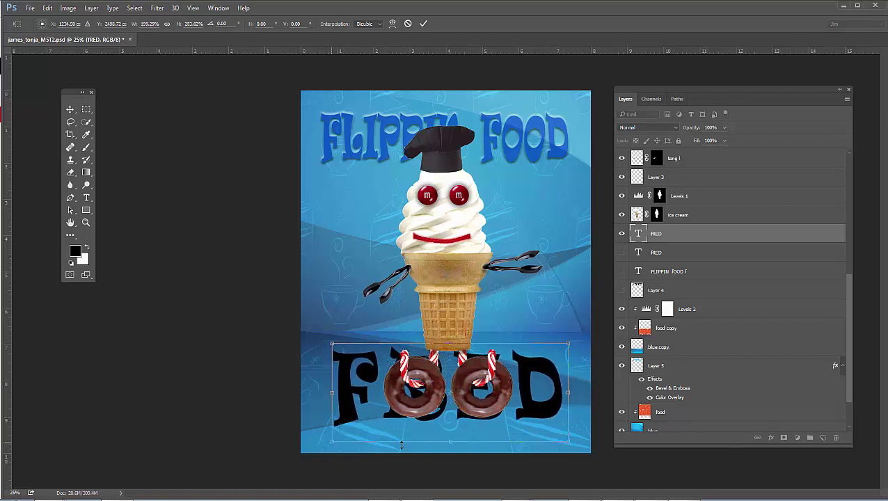
pyautogui.moveTo(569, 444); pyautogui.dragTo(573, 449)
pyautogui.press('Return')
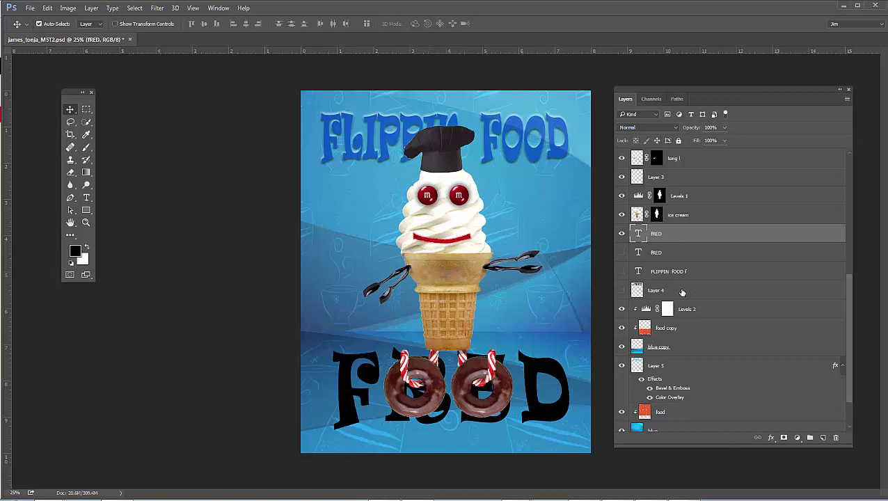
# Inspect the vertical FLIPPIN food layer's options and toggle the FRED layer's visibility.
pyautogui.click(622, 272)
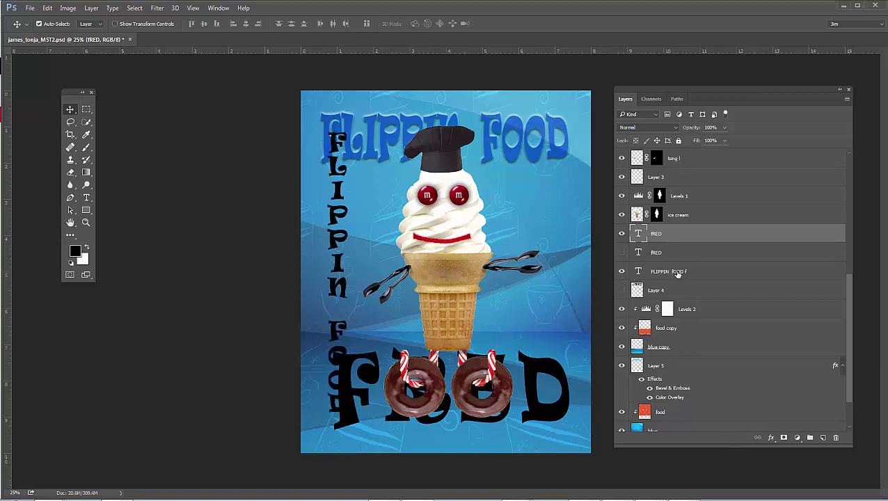
pyautogui.click(671, 271)
pyautogui.rightClick(710, 276)
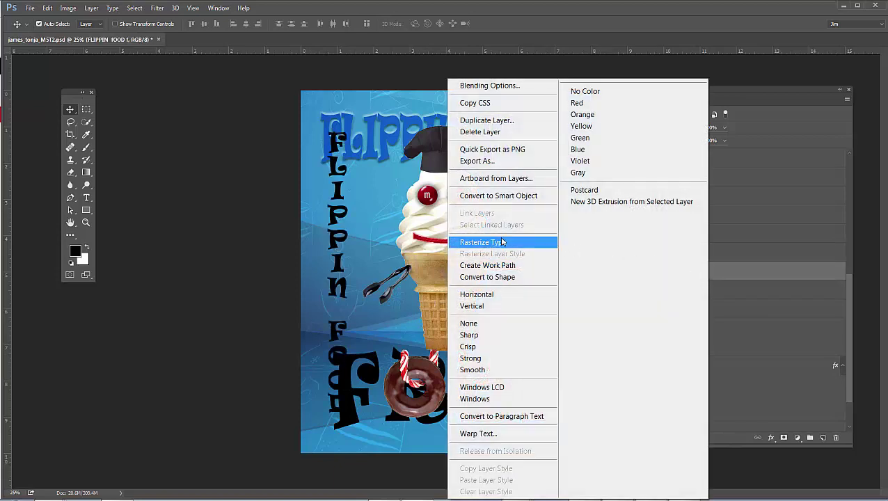
pyautogui.click(728, 270)
pyautogui.click(622, 272)
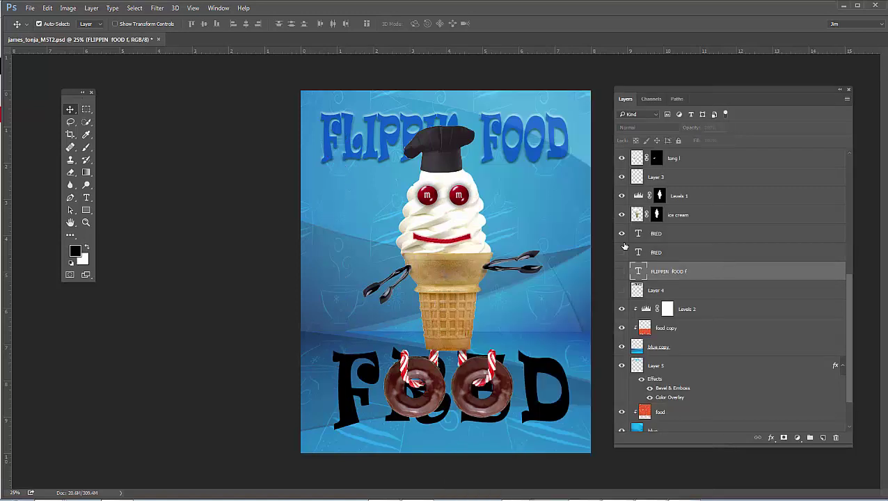
pyautogui.click(622, 233)
pyautogui.click(622, 234)
pyautogui.click(622, 234)
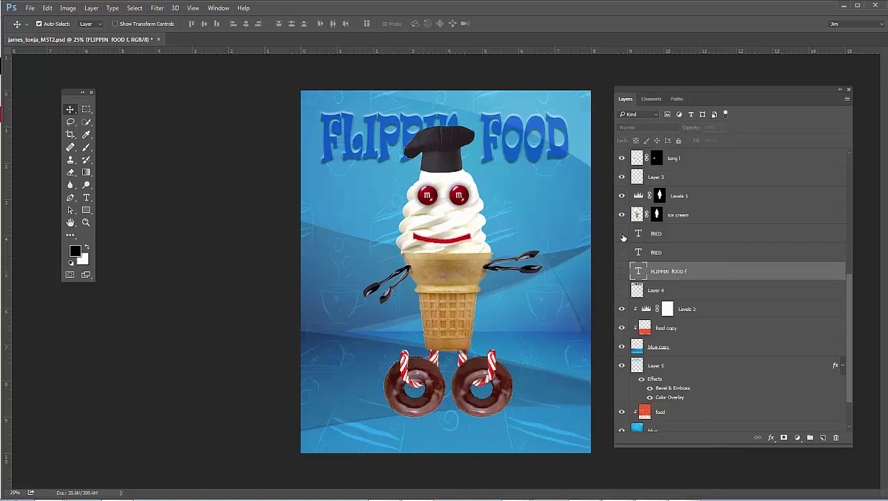
pyautogui.click(622, 234)
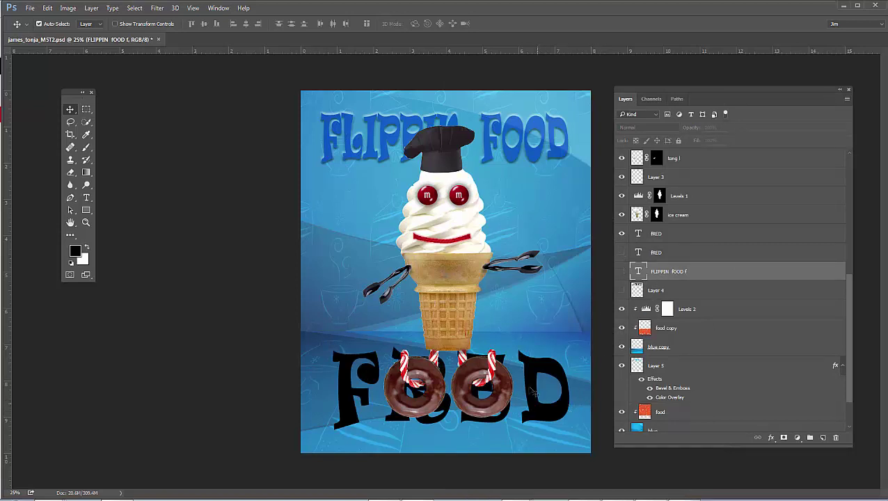
# Make the FRED text the active layer after browsing the Edit menu for transform options.
pyautogui.click(47, 7)
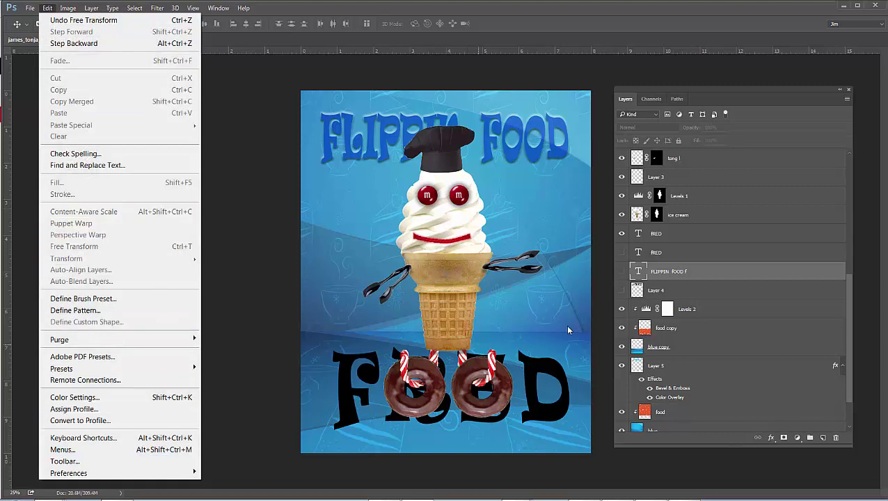
pyautogui.click(724, 265)
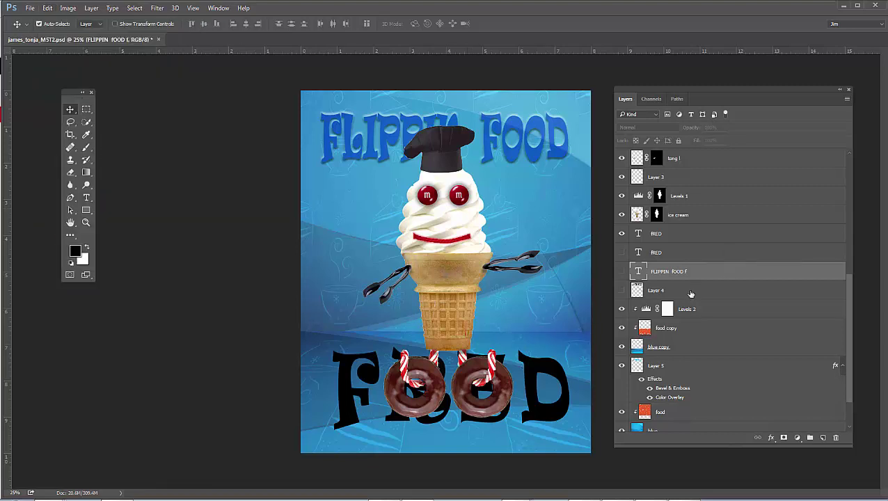
pyautogui.click(692, 294)
pyautogui.click(540, 373)
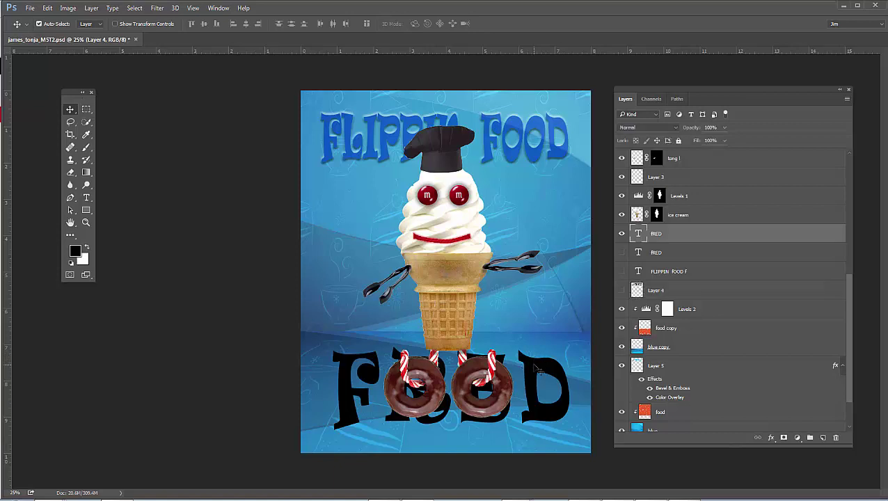
pyautogui.click(48, 8)
pyautogui.moveTo(117, 259)
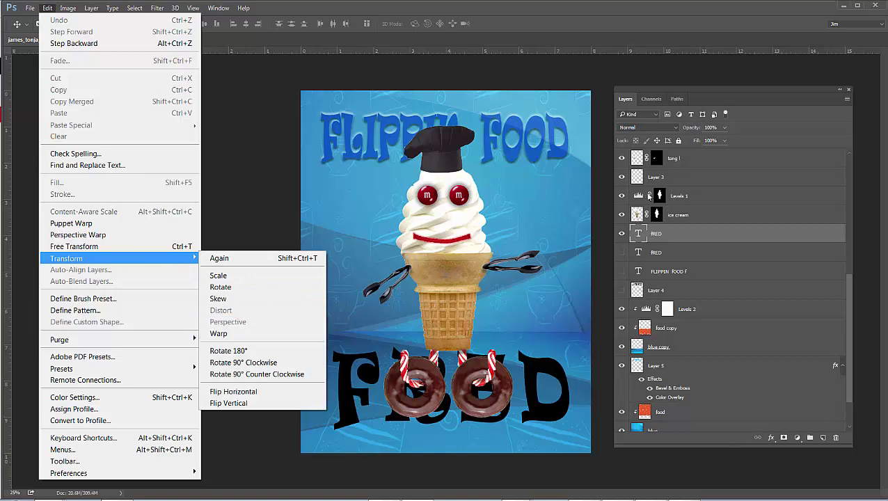
pyautogui.click(695, 238)
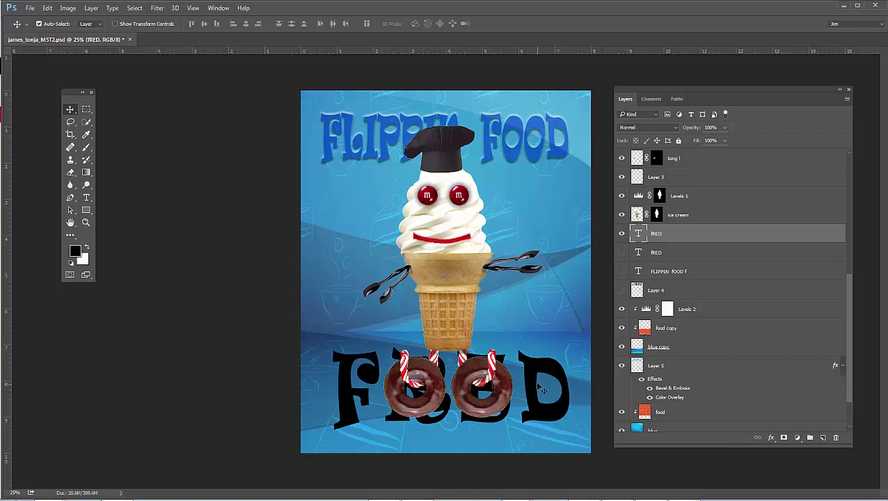
# Rasterize the FRED type layer from its layer context menu.
pyautogui.rightClick(651, 237)
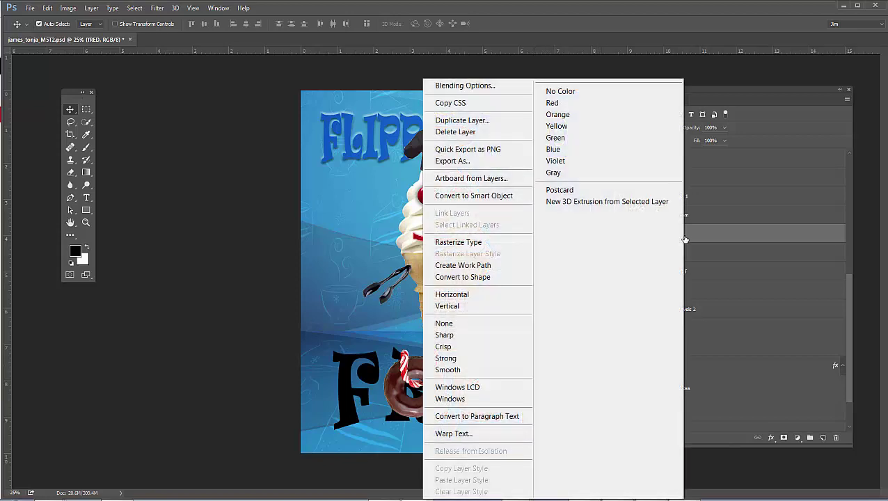
pyautogui.click(486, 243)
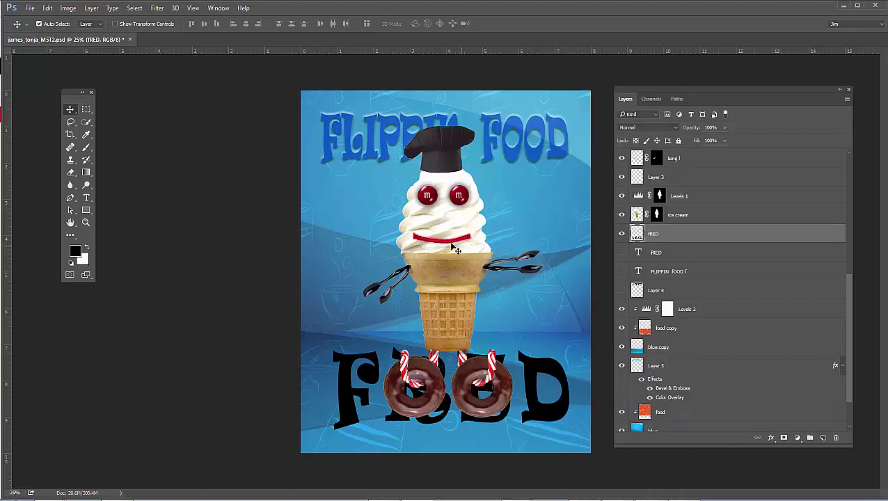
pyautogui.click(45, 9)
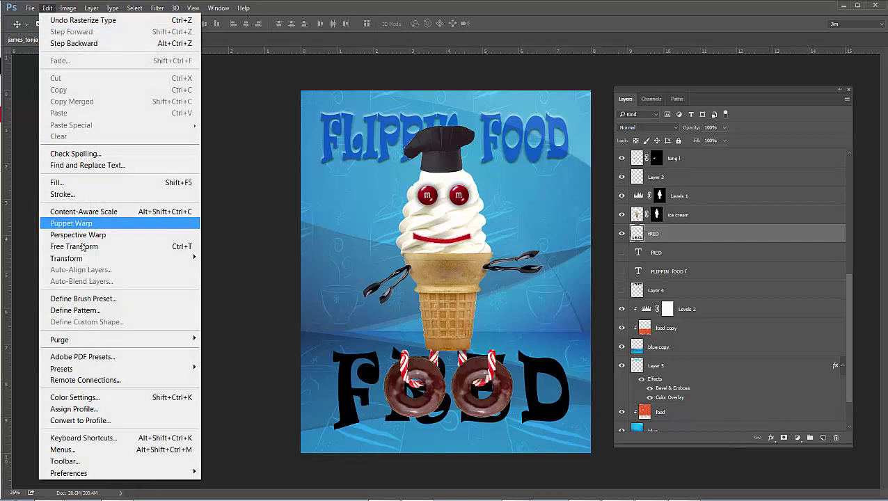
# Apply a Perspective transform widening FRED's bottom edge and slightly narrowing its top.
pyautogui.moveTo(95, 261)
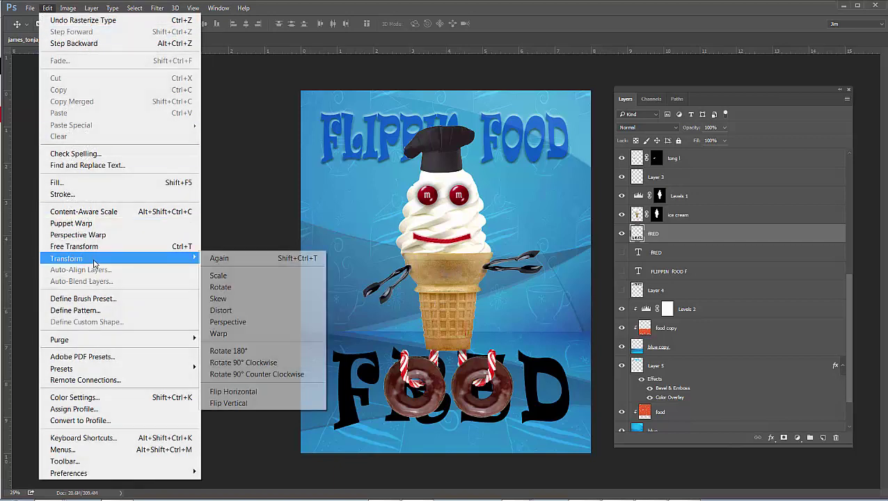
pyautogui.click(227, 321)
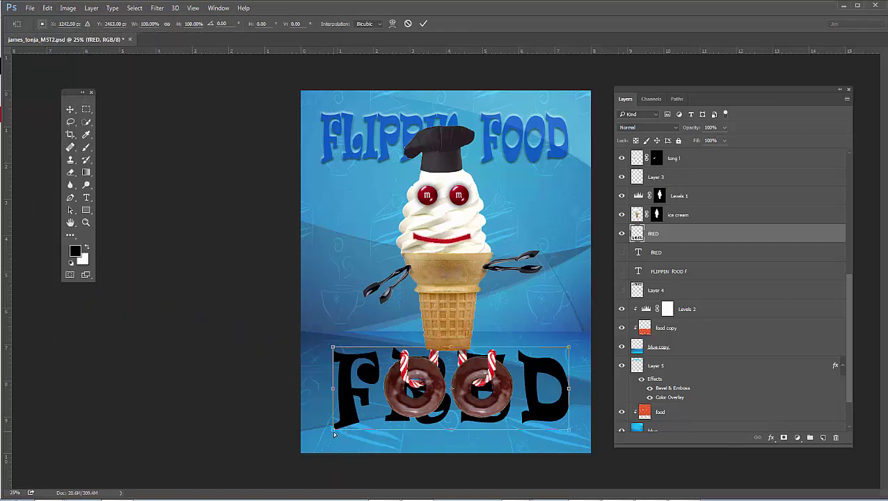
pyautogui.moveTo(334, 431); pyautogui.dragTo(299, 430)
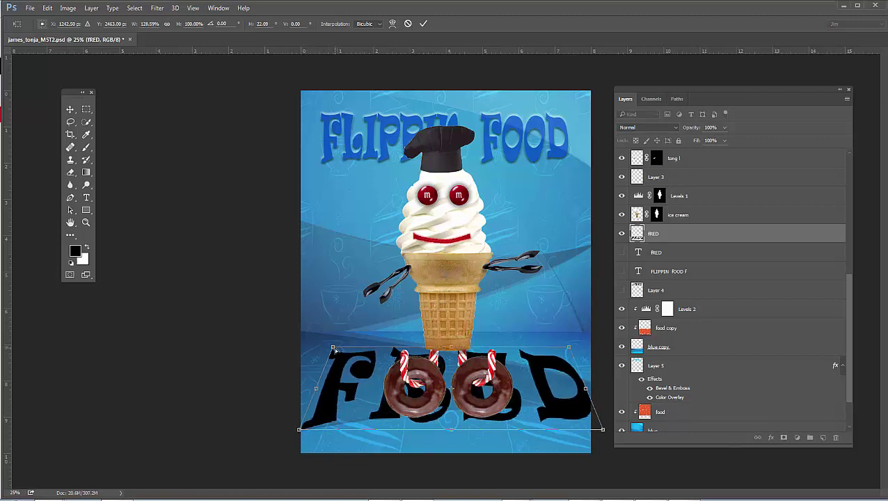
pyautogui.moveTo(334, 348); pyautogui.dragTo(340, 347)
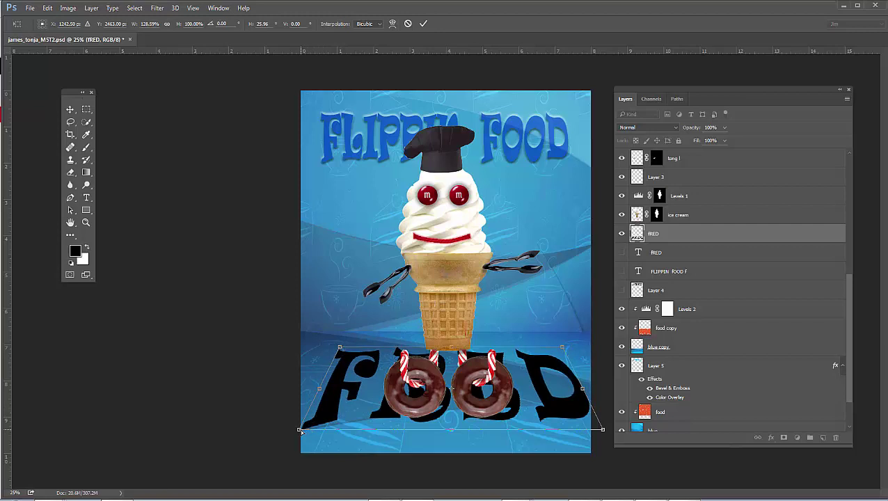
pyautogui.moveTo(299, 430); pyautogui.dragTo(288, 429)
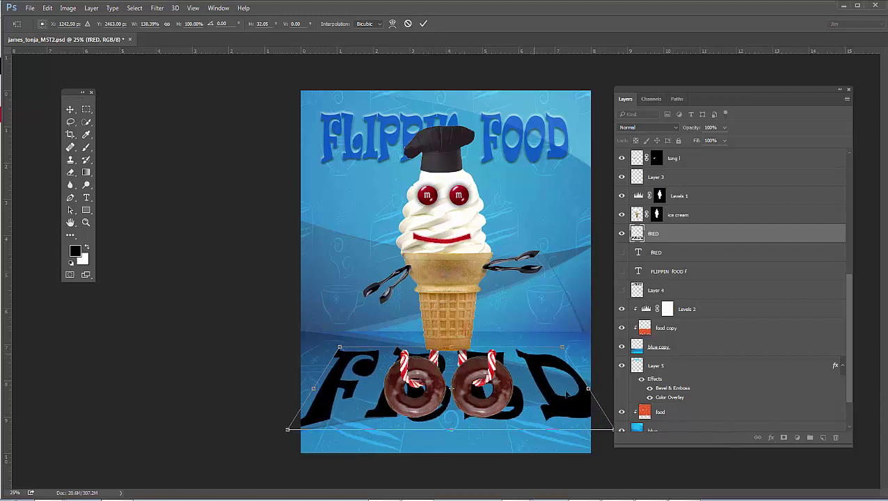
pyautogui.press('Return')
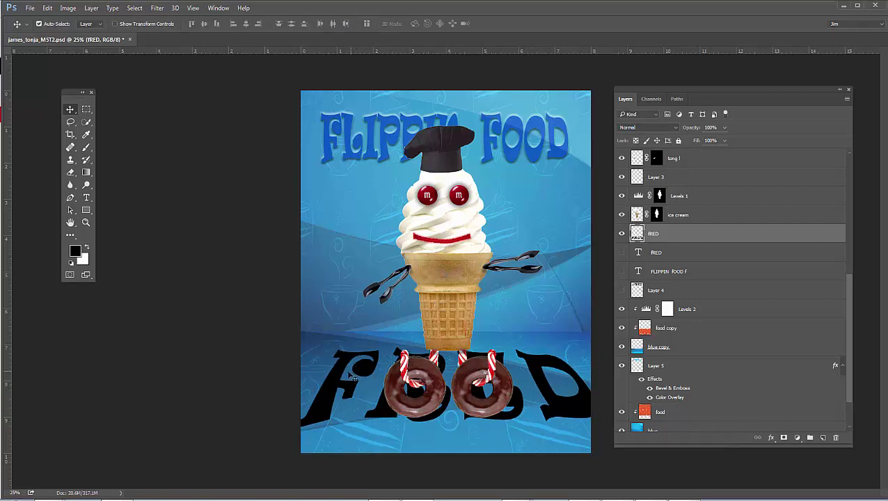
# Copy the FRED-shaped area of blue copy to Layer 6, place it above Levels 2, and clip food copy.
pyautogui.keyDown('ctrl'); pyautogui.click(637, 235); pyautogui.keyUp('ctrl')
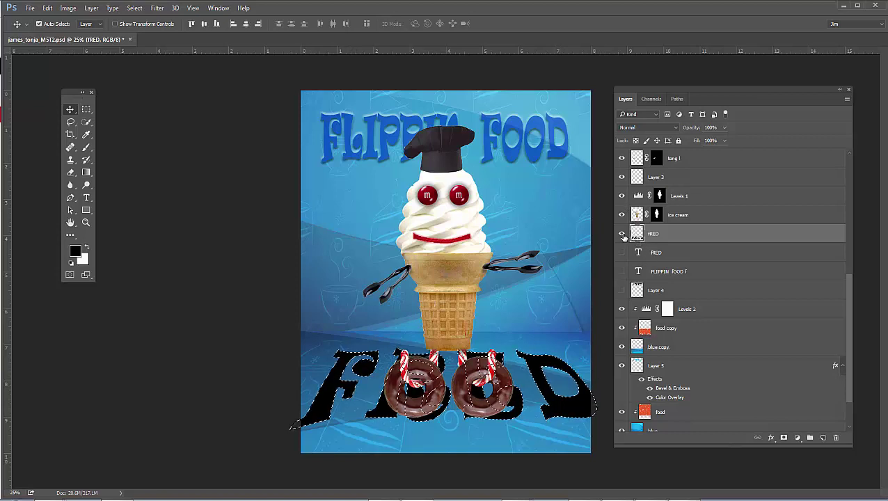
pyautogui.click(621, 234)
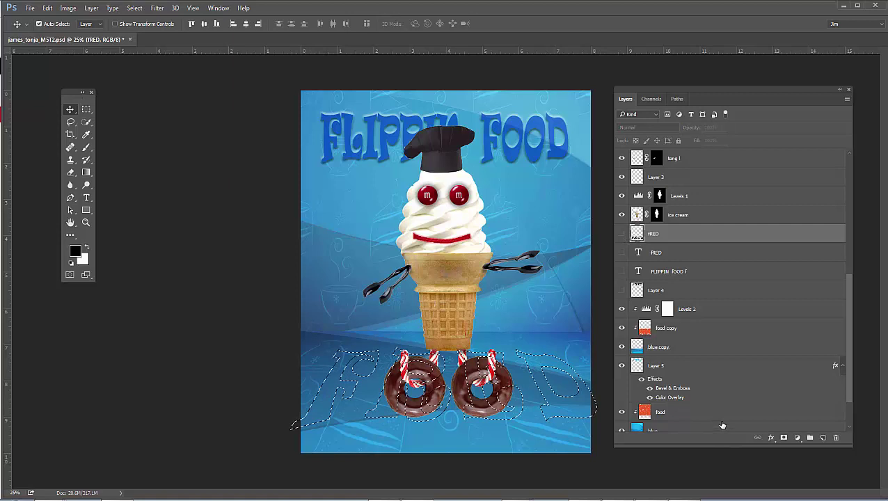
pyautogui.scroll(-2, 723, 426)
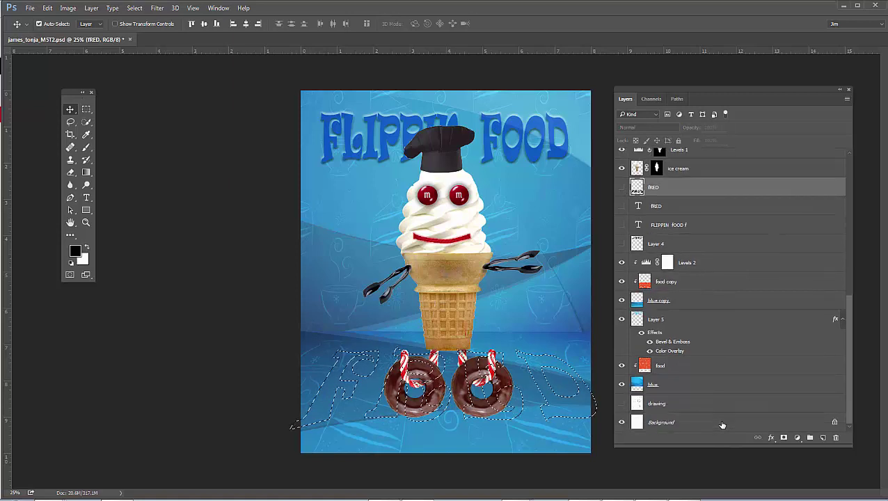
pyautogui.click(704, 304)
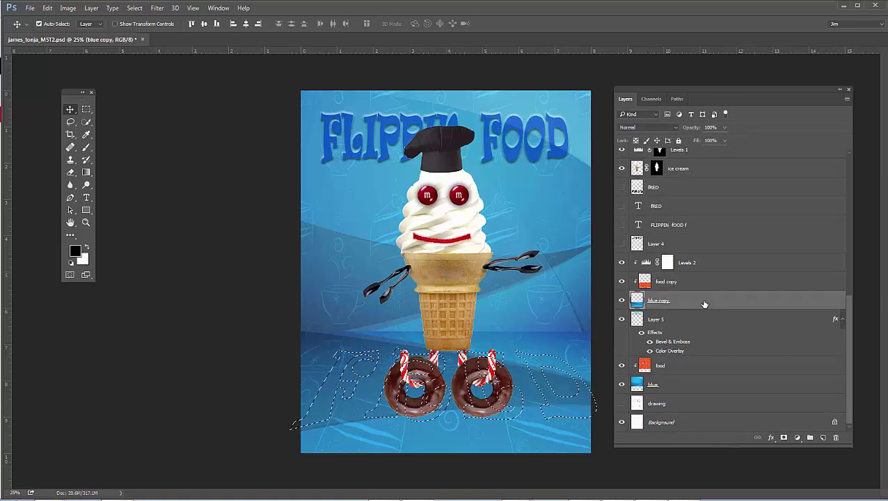
pyautogui.hotkey('ctrl', 'j')
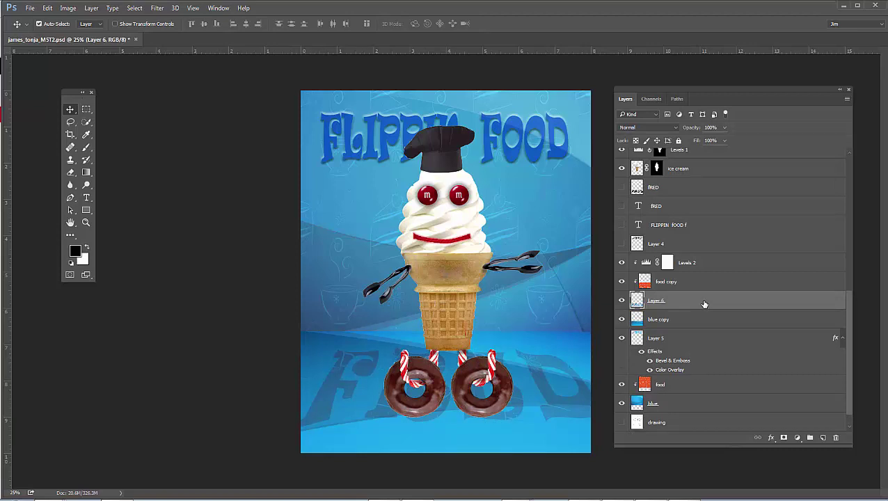
pyautogui.moveTo(705, 304); pyautogui.dragTo(707, 259)
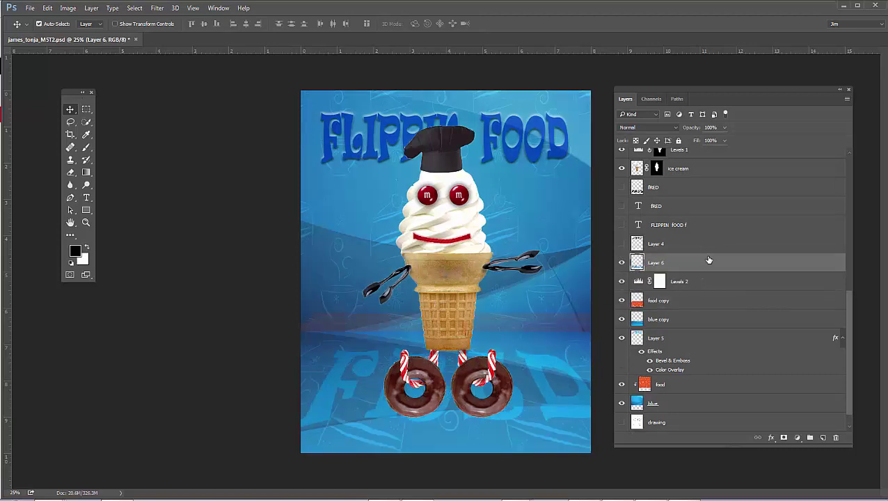
pyautogui.keyDown('alt'); pyautogui.click(692, 310); pyautogui.keyUp('alt')
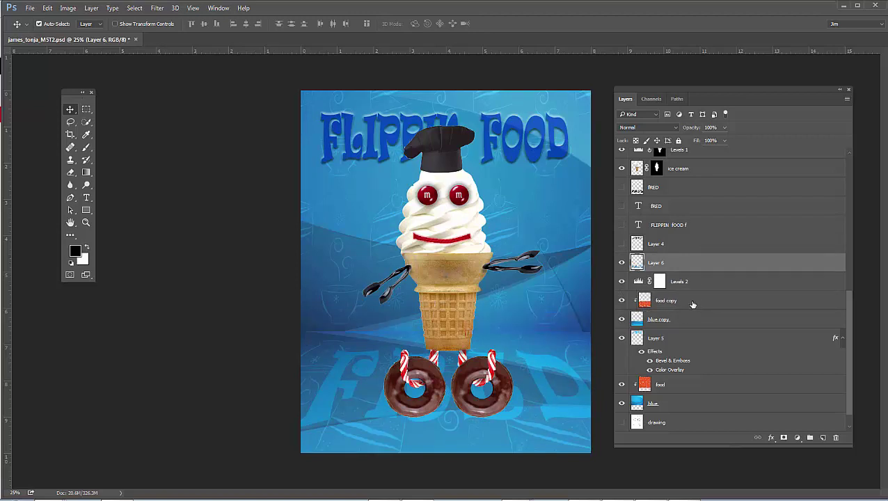
# Clip Levels 2 to food copy and copy Layer 5's bevel and colour overlay onto Layer 6.
pyautogui.keyDown('alt'); pyautogui.click(698, 285); pyautogui.keyUp('alt')
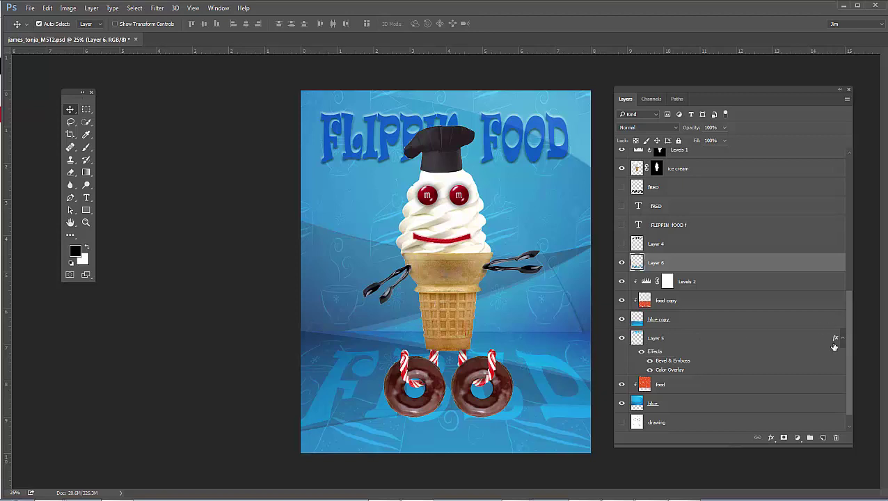
pyautogui.click(622, 338)
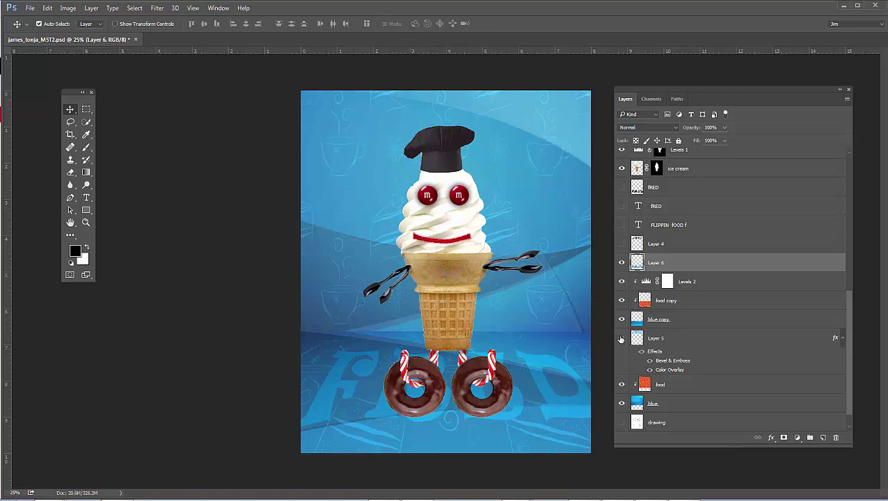
pyautogui.click(622, 337)
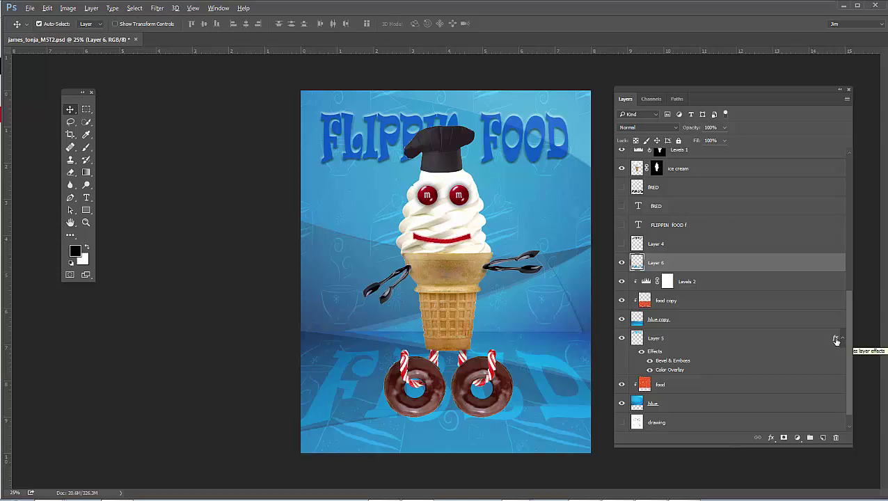
pyautogui.moveTo(836, 340); pyautogui.dragTo(831, 269)
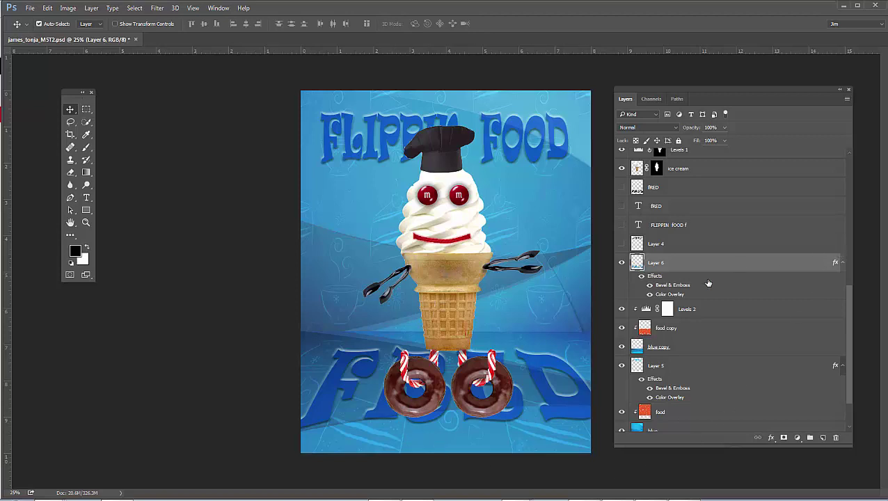
# Change Layer 6's Color Overlay colour to magenta and compare the lettering with and without it.
pyautogui.doubleClick(836, 263)
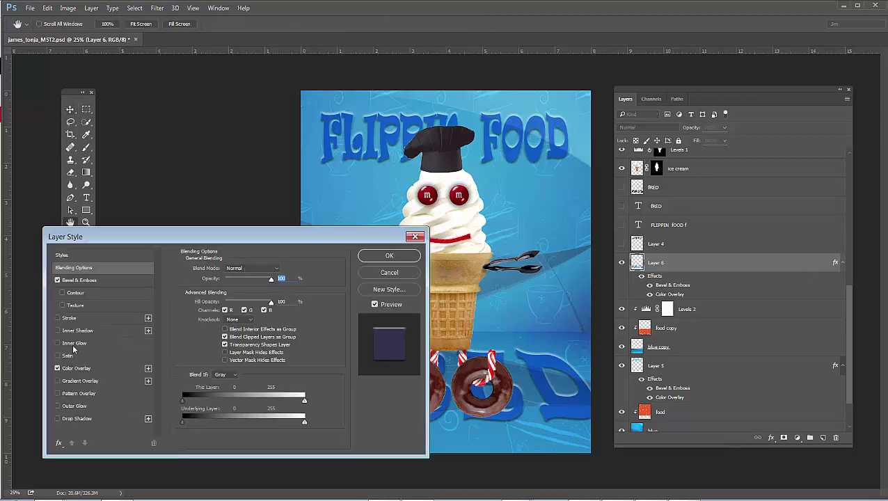
pyautogui.click(76, 369)
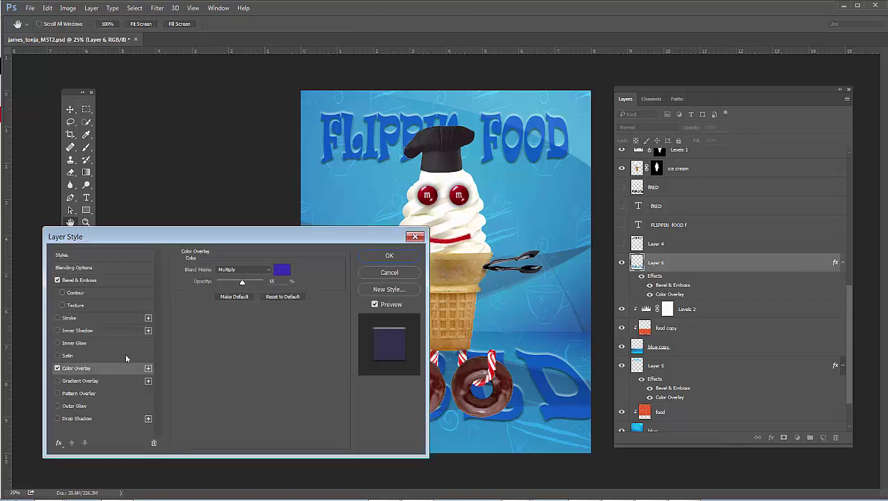
pyautogui.click(280, 271)
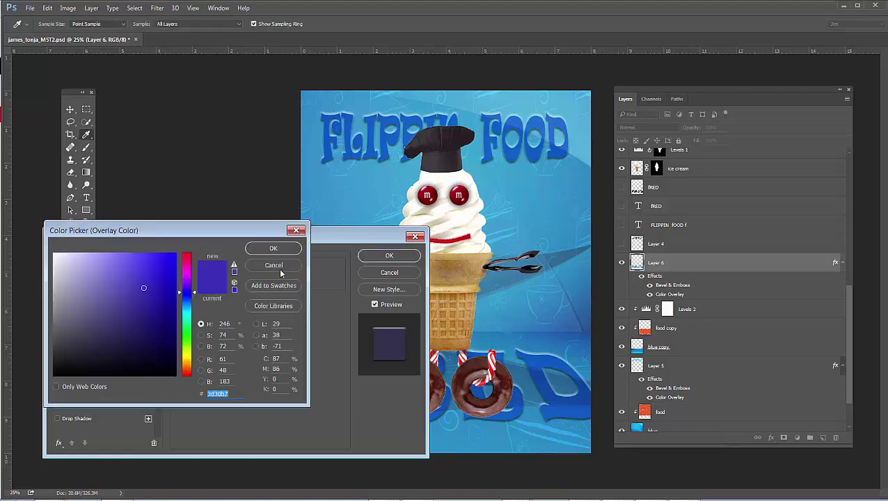
pyautogui.click(187, 277)
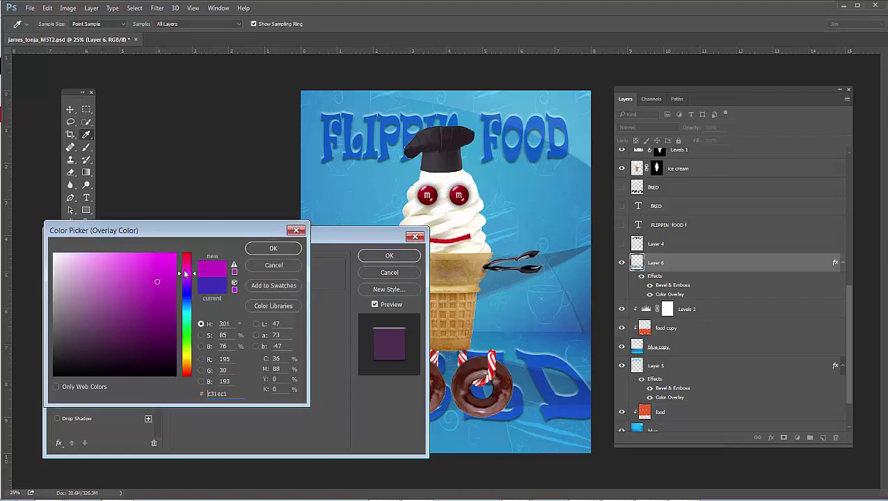
pyautogui.click(267, 249)
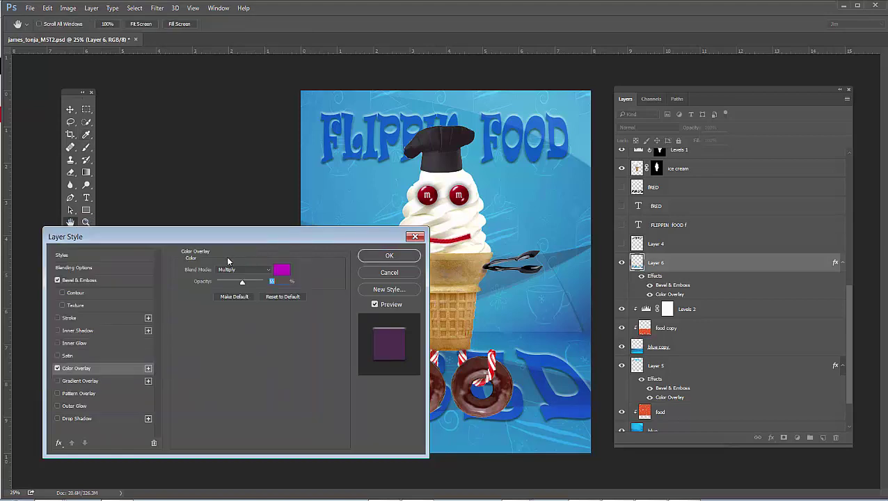
pyautogui.click(389, 256)
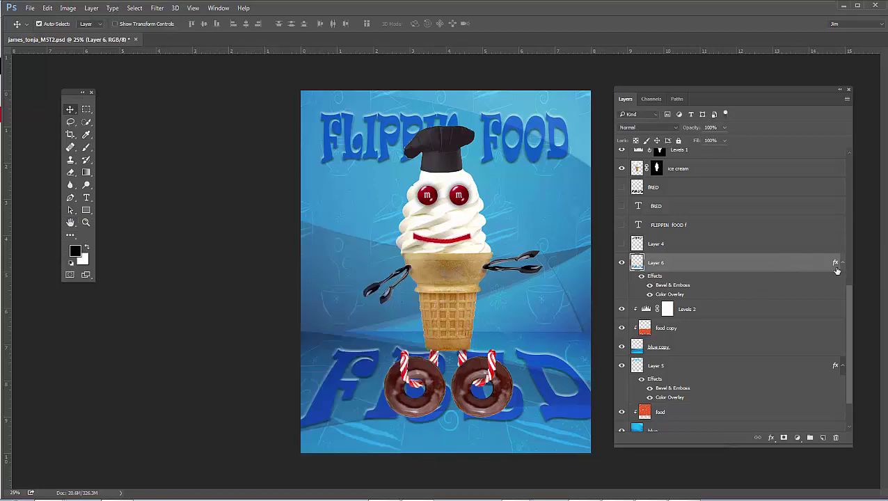
pyautogui.click(621, 264)
pyautogui.click(621, 264)
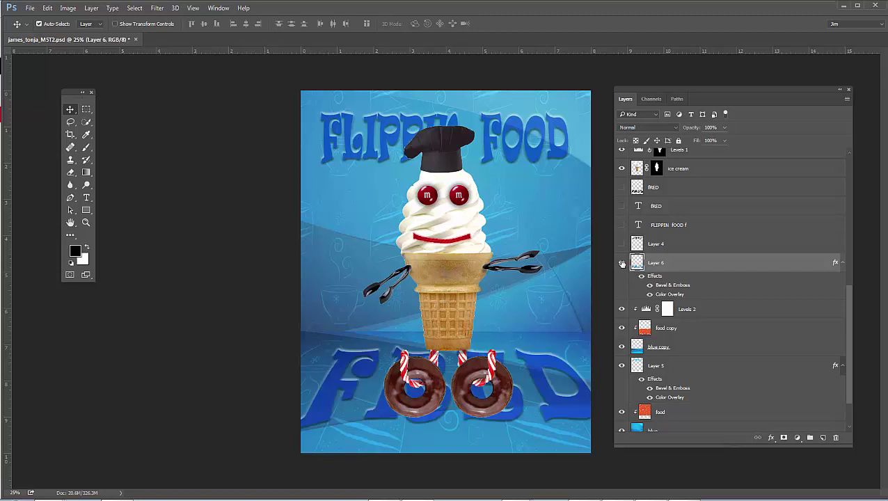
# Switch Layer 6's Color Overlay blend mode from Multiply to Normal.
pyautogui.doubleClick(835, 266)
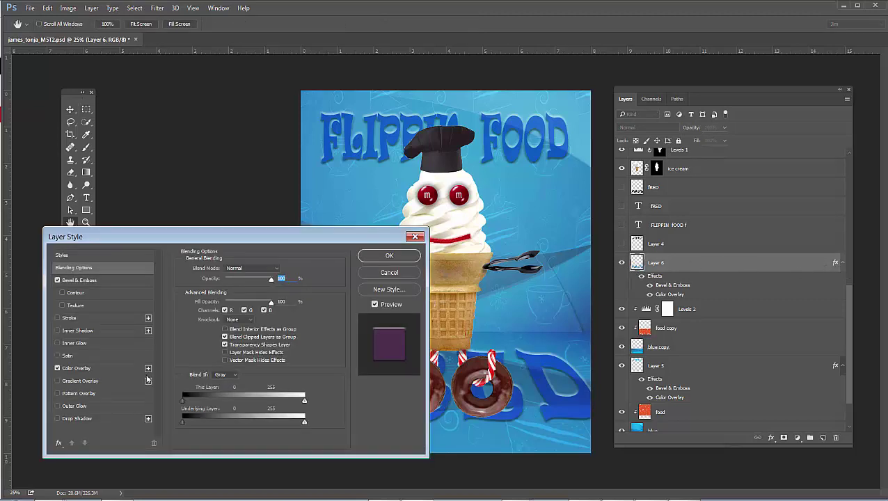
pyautogui.click(87, 368)
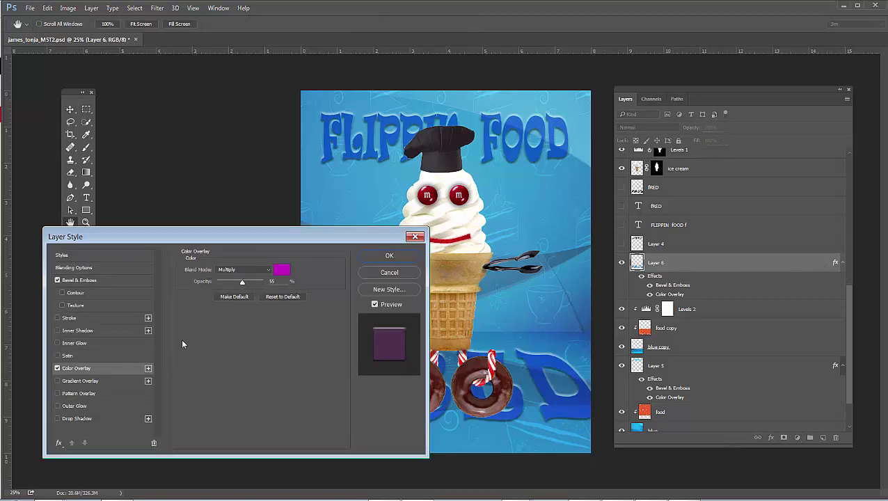
pyautogui.click(269, 272)
pyautogui.click(258, 282)
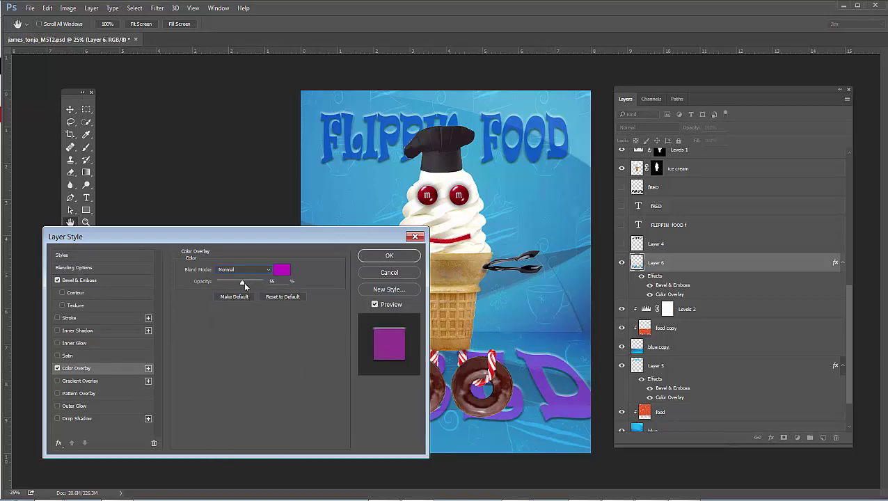
pyautogui.click(385, 256)
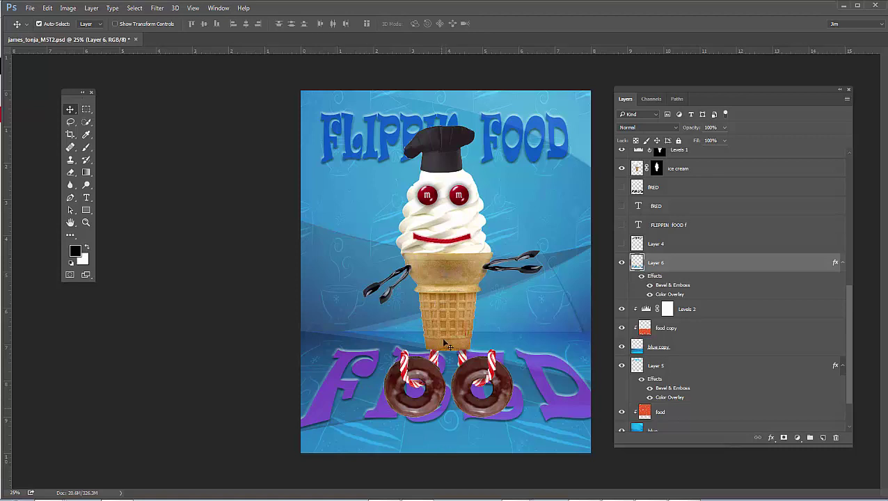
# Review the layer stack and Channels panel, then select the chef hat layer at the top.
pyautogui.scroll(-1, 682, 325)
pyautogui.scroll(4, 682, 326)
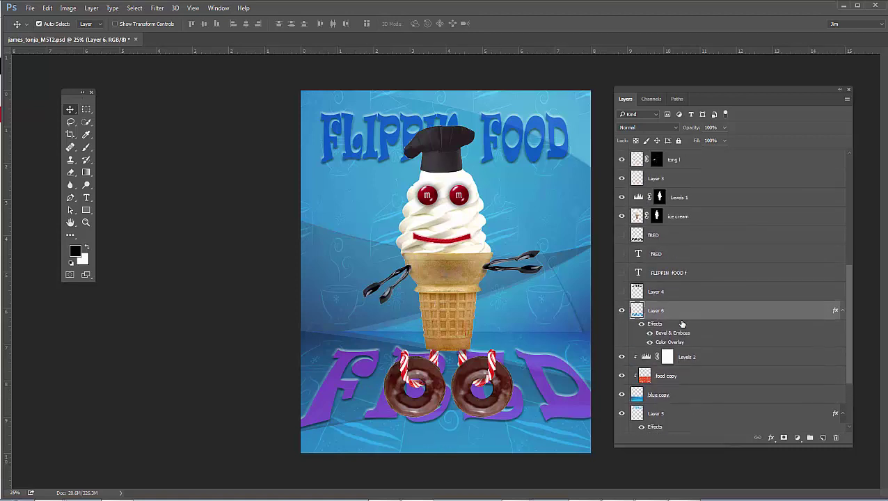
pyautogui.click(652, 99)
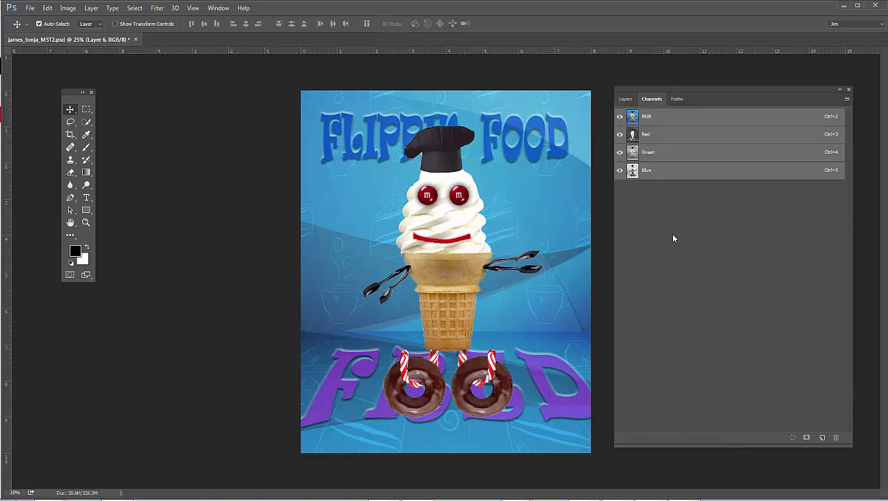
pyautogui.click(626, 99)
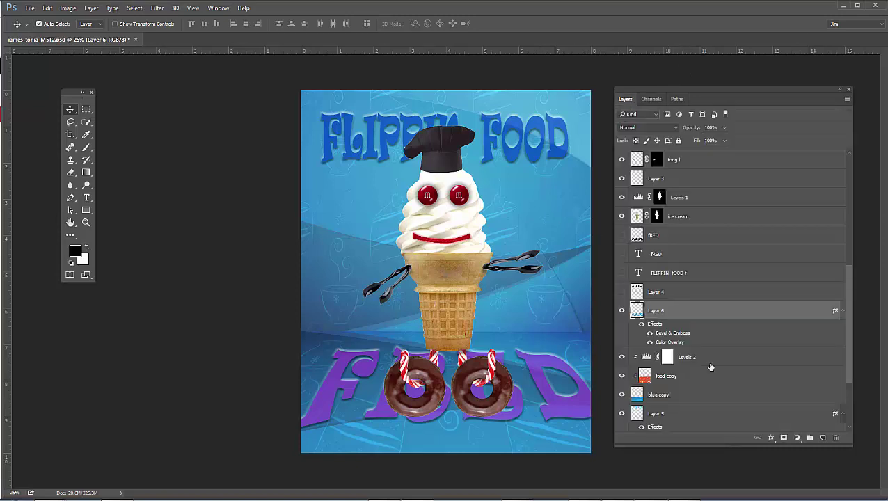
pyautogui.scroll(3, 703, 369)
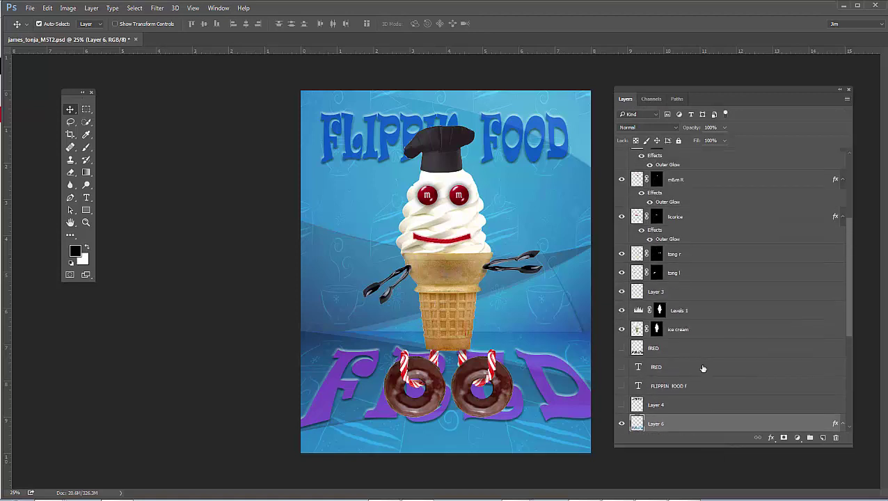
pyautogui.scroll(-3, 703, 369)
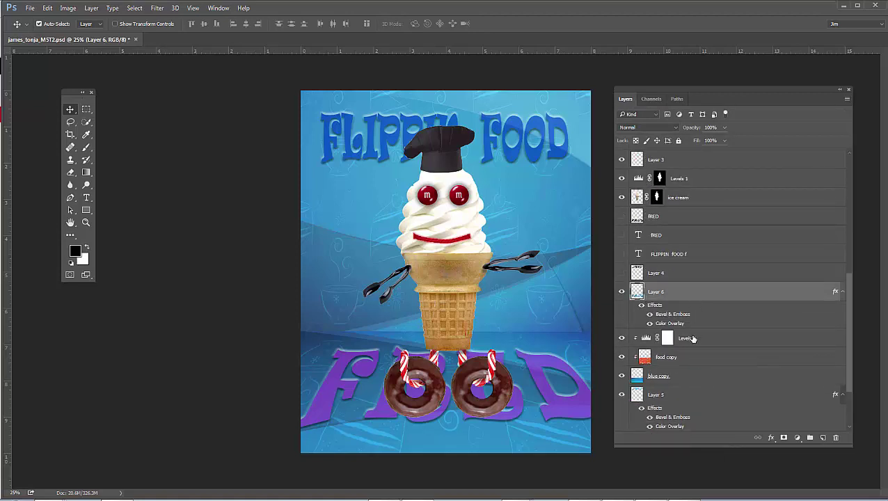
pyautogui.scroll(3, 695, 349)
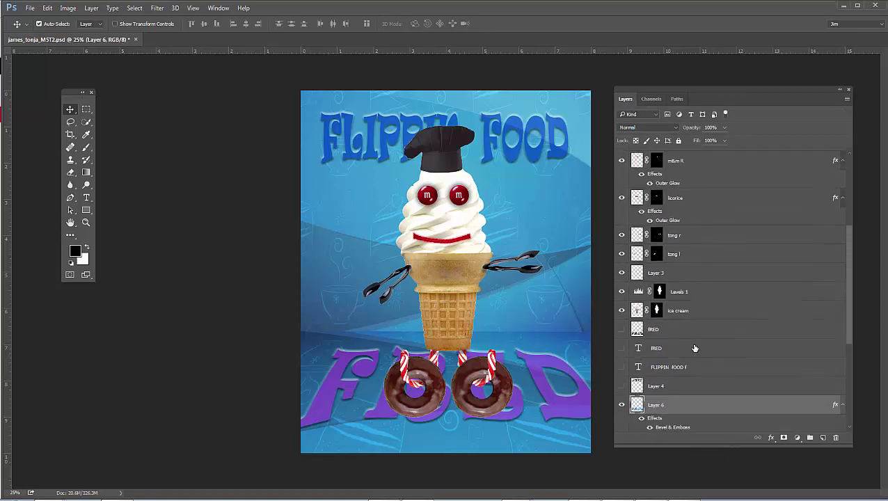
pyautogui.scroll(5, 695, 348)
pyautogui.click(447, 152)
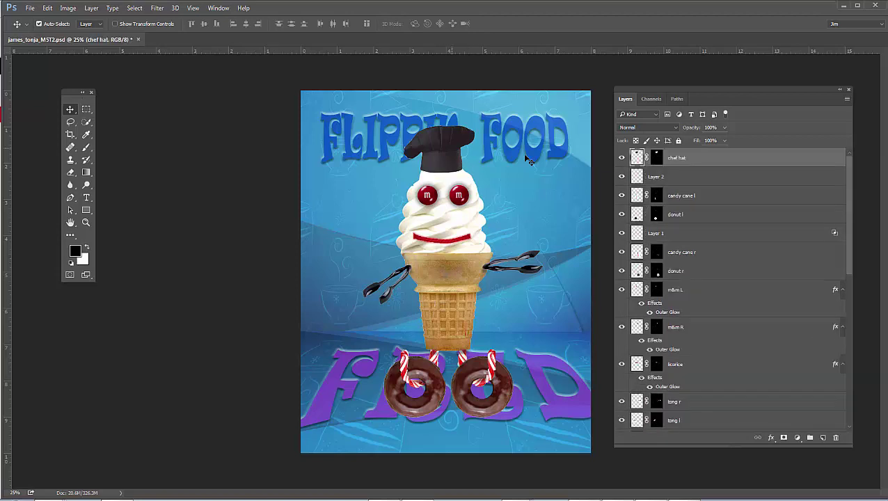
# Add a Levels adjustment clipped to chef hat with input levels 25, 1.45 and 218.
pyautogui.click(797, 439)
pyautogui.click(825, 260)
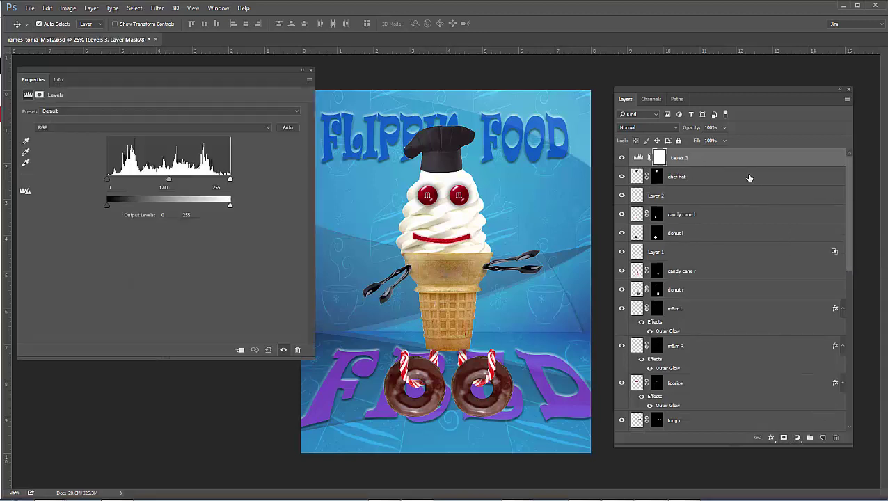
pyautogui.keyDown('alt'); pyautogui.click(711, 165); pyautogui.keyUp('alt')
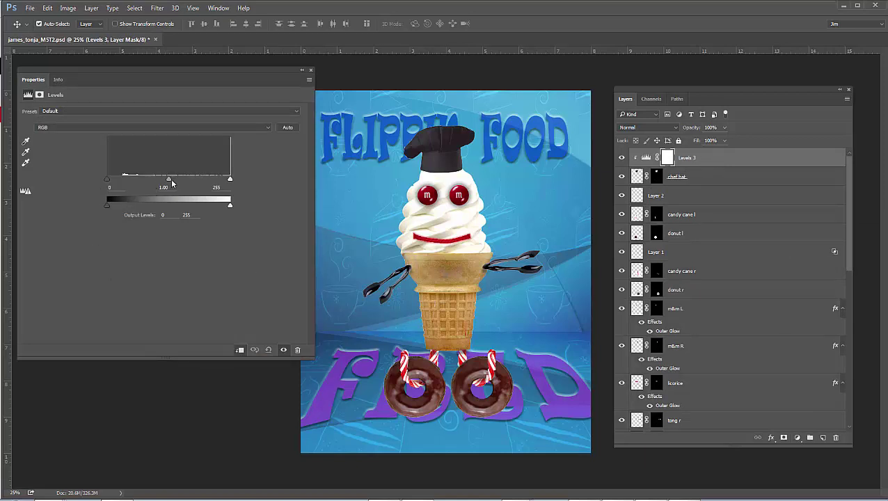
pyautogui.moveTo(168, 181); pyautogui.dragTo(161, 180)
pyautogui.moveTo(228, 181); pyautogui.dragTo(220, 181)
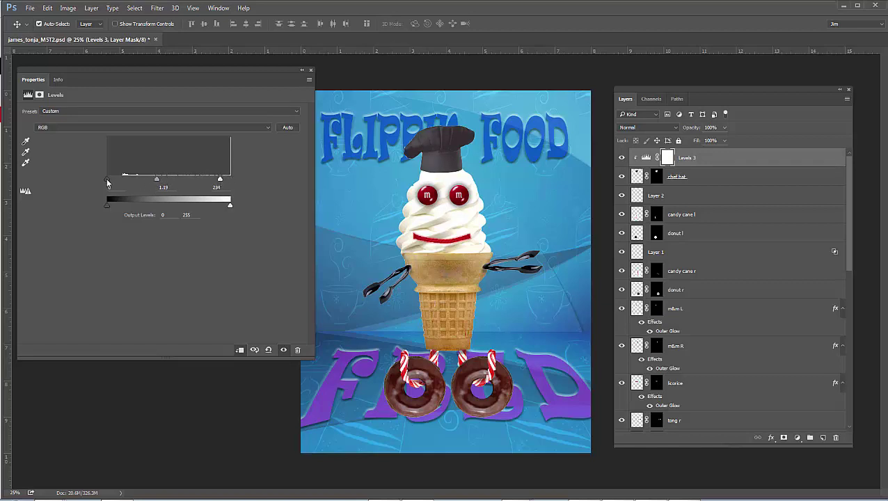
pyautogui.moveTo(107, 179); pyautogui.dragTo(119, 180)
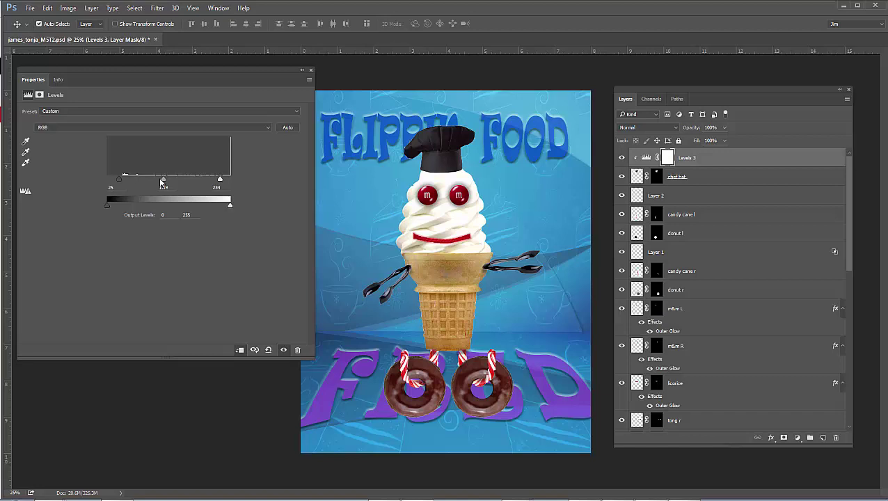
pyautogui.moveTo(222, 183); pyautogui.dragTo(213, 182)
pyautogui.moveTo(155, 182); pyautogui.dragTo(151, 182)
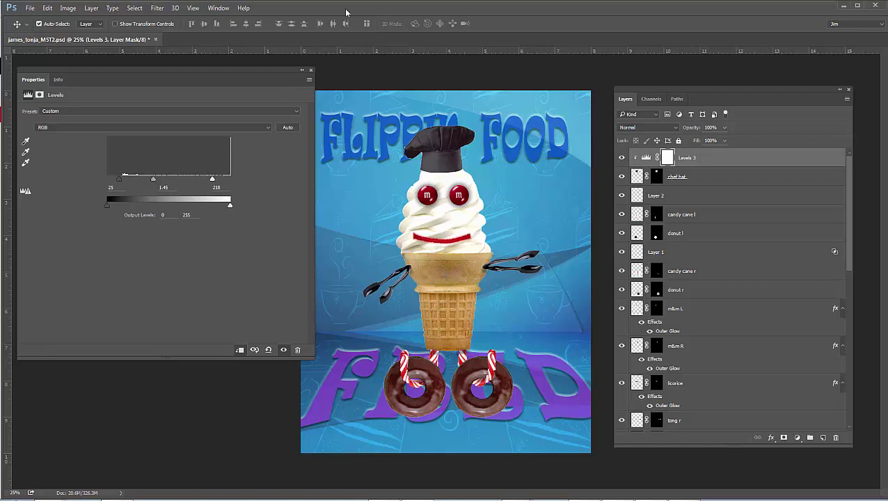
pyautogui.click(310, 73)
# Toggle the hat Levels adjustment on and off to compare, then select the candy cane l layer.
pyautogui.click(622, 158)
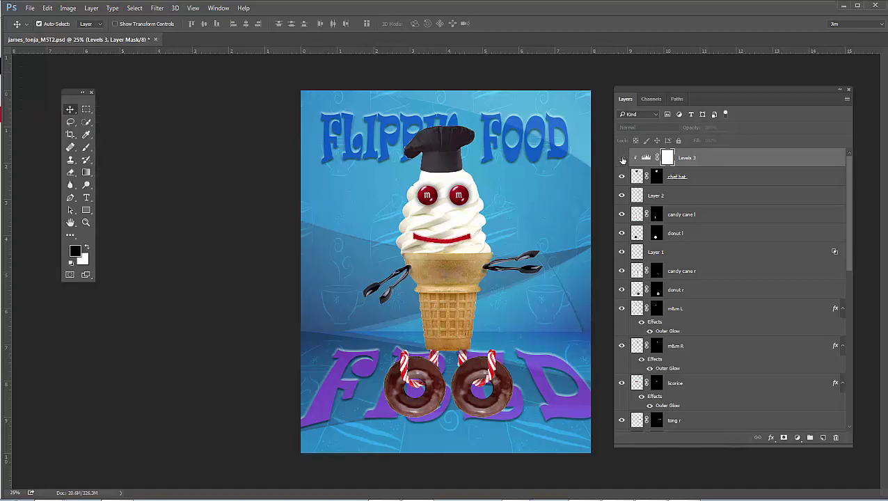
pyautogui.click(622, 158)
pyautogui.click(622, 158)
pyautogui.click(622, 158)
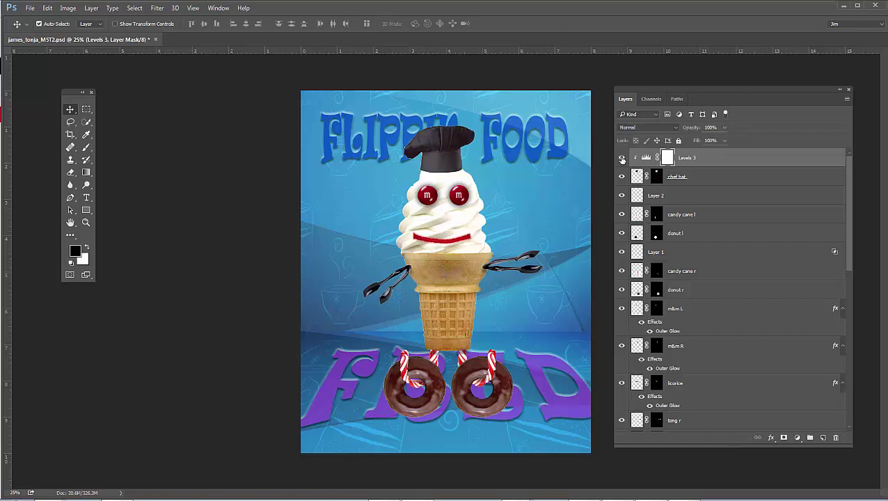
pyautogui.click(622, 158)
pyautogui.click(622, 158)
pyautogui.click(622, 158)
pyautogui.click(622, 158)
pyautogui.click(443, 311)
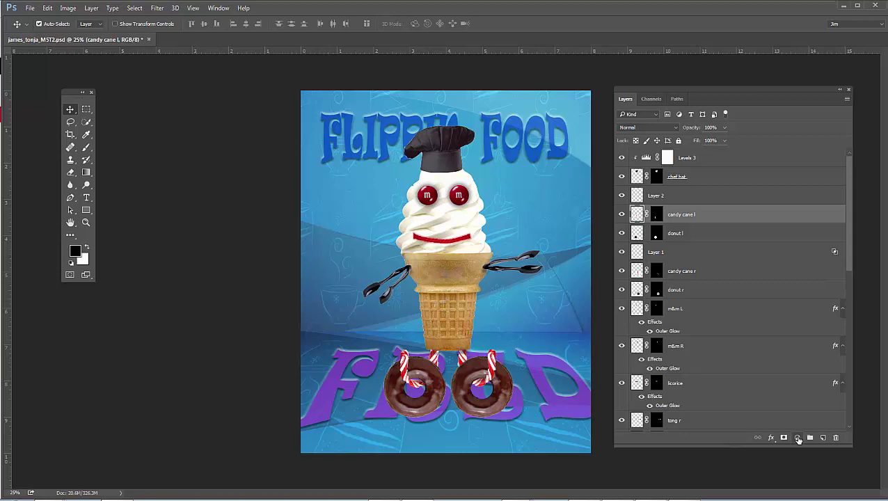
# Add a Levels adjustment clipped to candy cane l with input levels 0, 1.88 and 214.
pyautogui.click(799, 439)
pyautogui.click(834, 260)
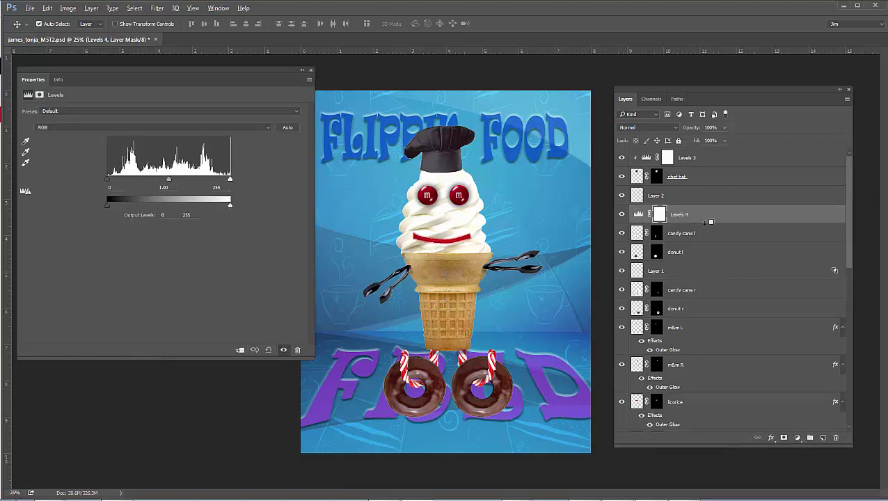
pyautogui.keyDown('alt'); pyautogui.click(709, 221); pyautogui.keyUp('alt')
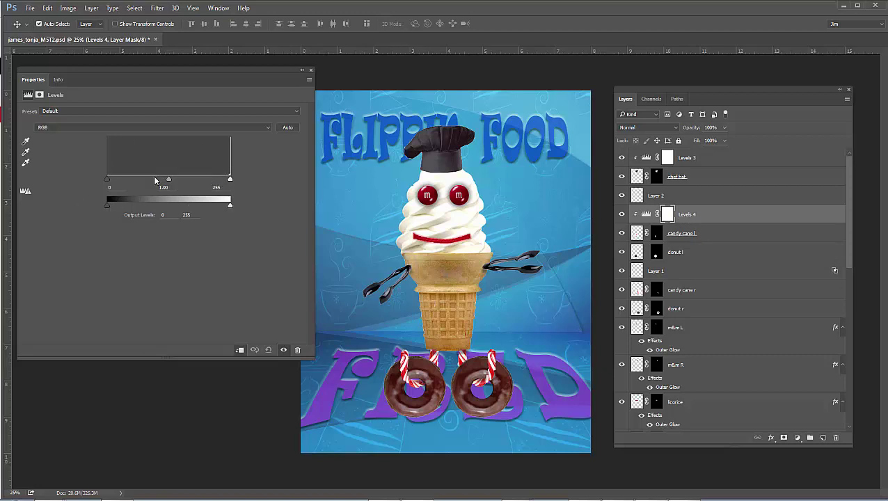
pyautogui.moveTo(108, 180); pyautogui.dragTo(131, 180)
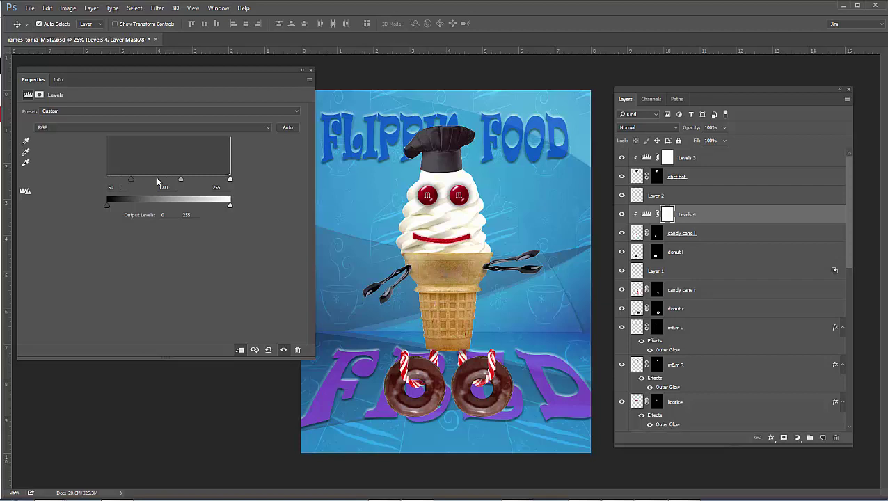
pyautogui.moveTo(229, 179); pyautogui.dragTo(105, 179)
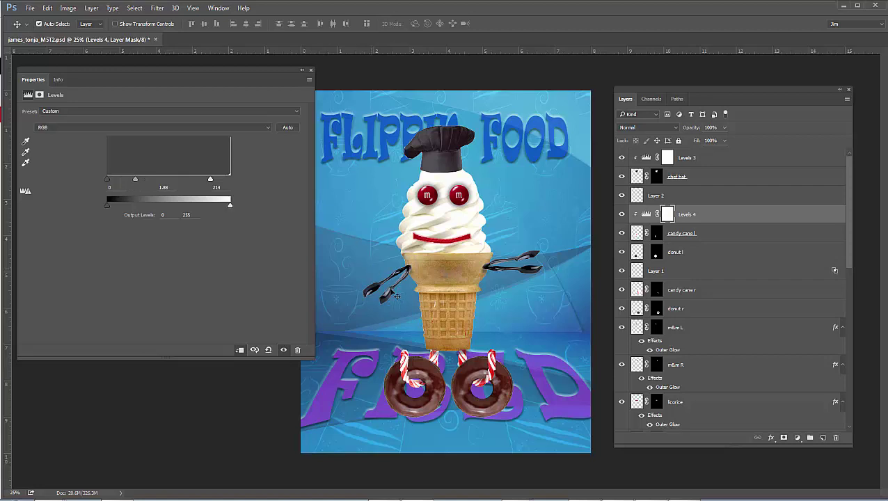
# Toggle the candy cane Levels on and off to compare, then close its Properties.
pyautogui.click(623, 215)
pyautogui.click(623, 216)
pyautogui.click(622, 215)
pyautogui.click(622, 216)
pyautogui.click(622, 215)
pyautogui.click(622, 215)
pyautogui.click(622, 215)
pyautogui.click(311, 70)
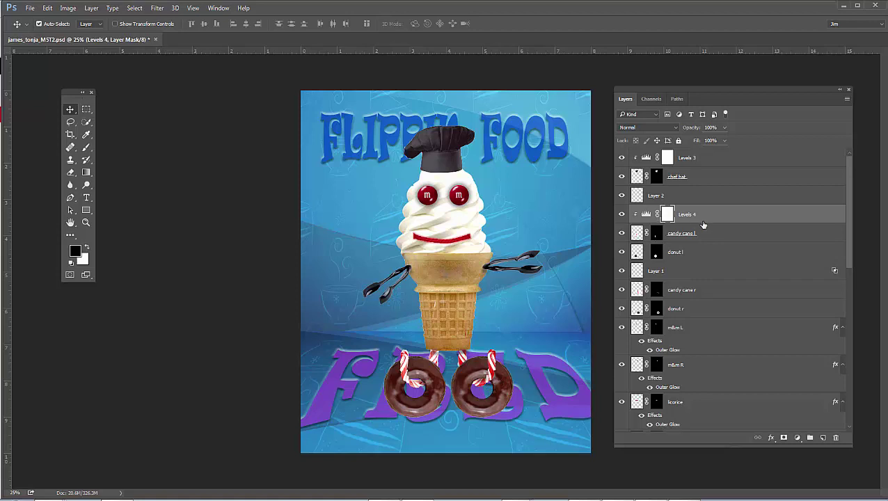
# Select the ice cream's Levels 1 and add a new default Levels 5 above it, left hidden.
pyautogui.click(470, 275)
pyautogui.scroll(-1, 630, 333)
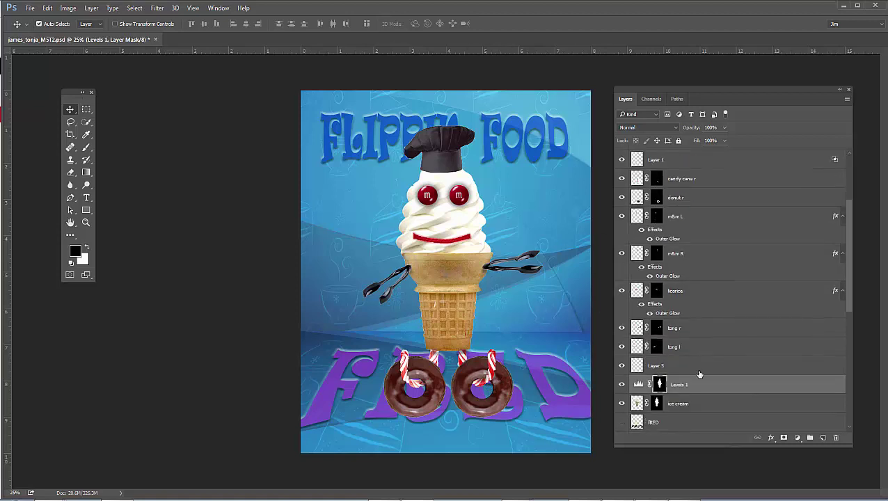
pyautogui.scroll(2, 715, 331)
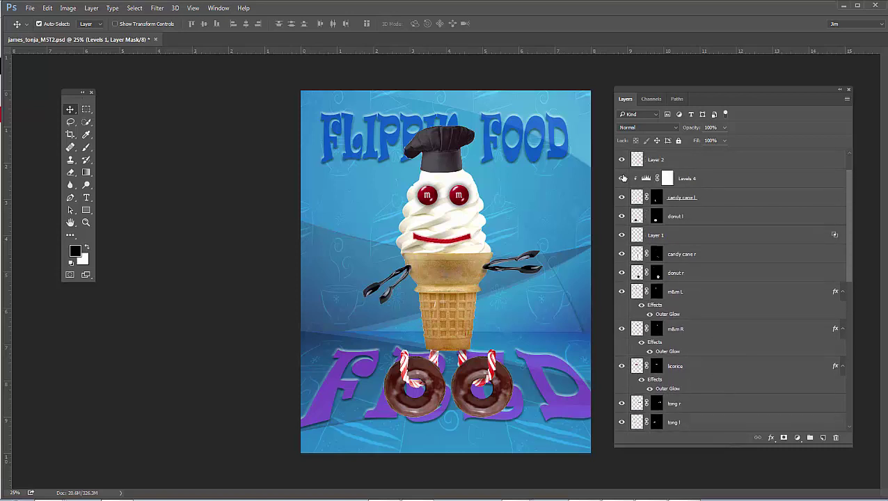
pyautogui.click(621, 180)
pyautogui.scroll(-2, 696, 314)
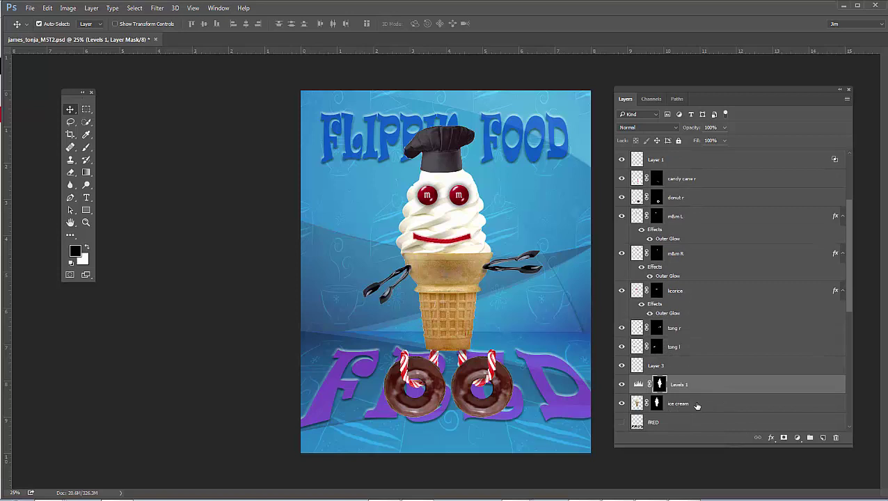
pyautogui.click(797, 438)
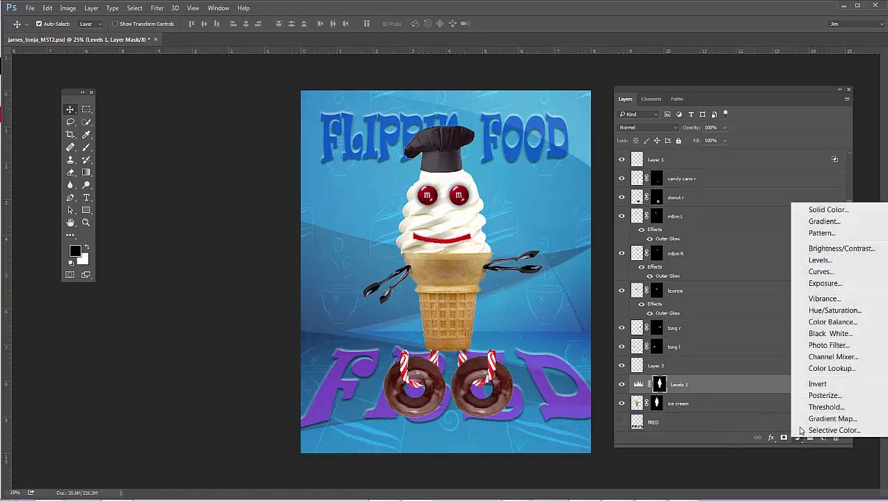
pyautogui.click(820, 261)
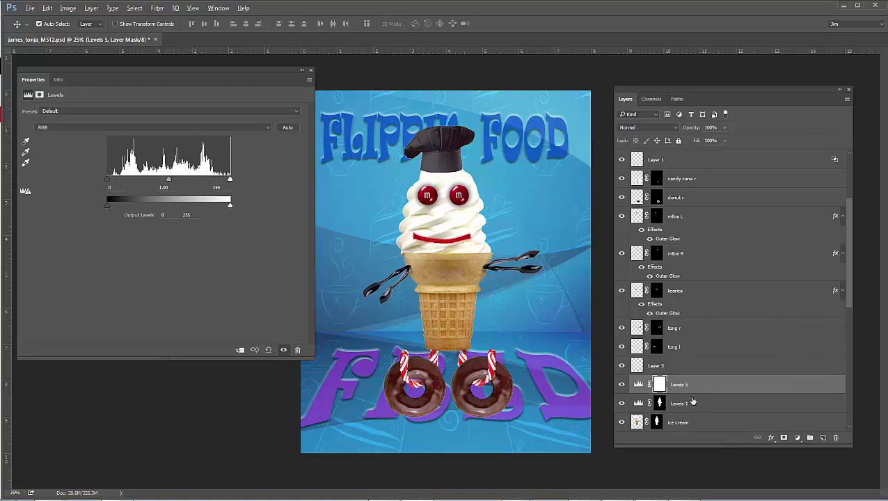
pyautogui.click(622, 384)
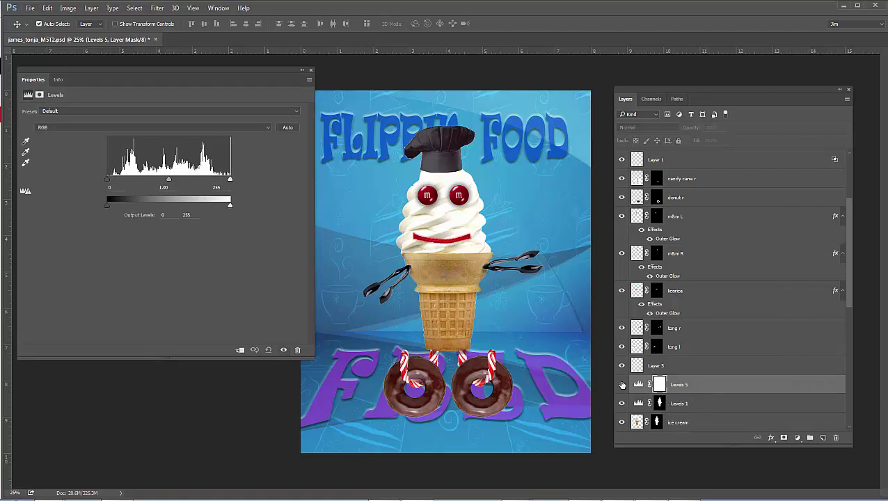
# Toggle Levels 1 (45, 1.00, 216) on and off to compare the ice cream, then close Properties.
pyautogui.click(691, 403)
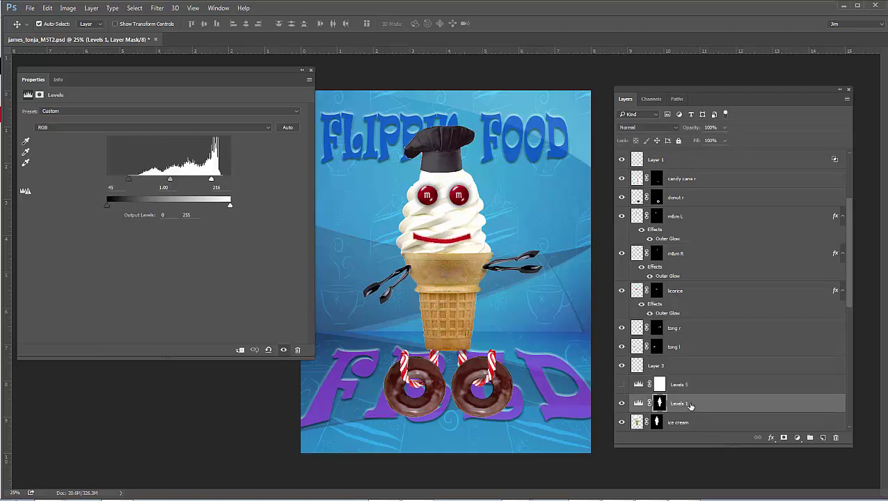
pyautogui.click(623, 404)
pyautogui.click(622, 403)
pyautogui.click(639, 403)
pyautogui.click(623, 404)
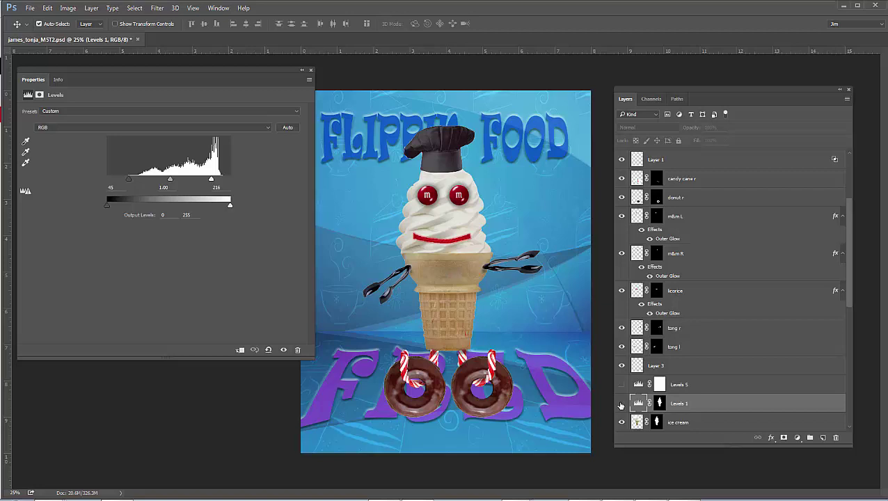
pyautogui.click(623, 404)
pyautogui.scroll(-4, 686, 386)
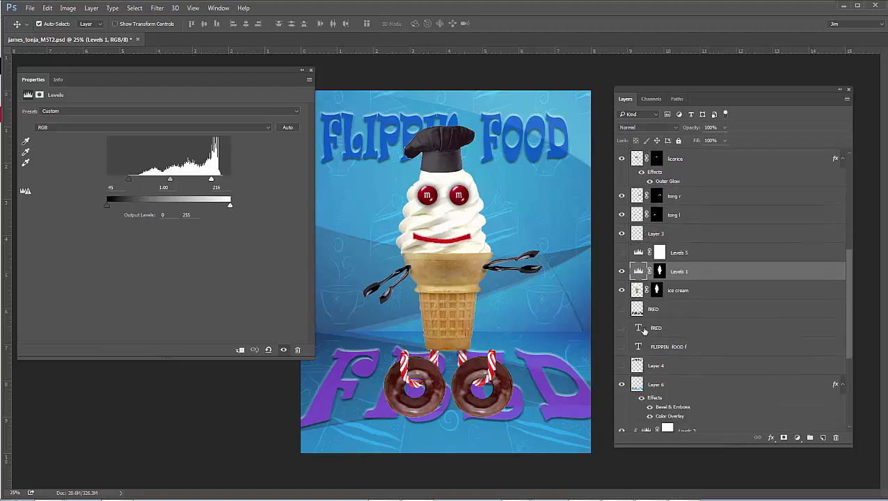
pyautogui.click(622, 272)
pyautogui.click(621, 271)
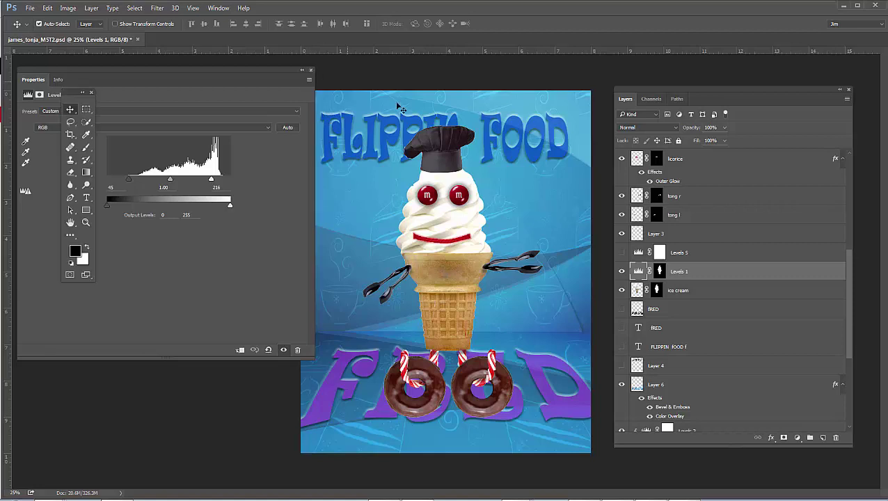
pyautogui.click(766, 271)
# Clip Levels 1 to the ice cream layer and toggle it to compare the brightening.
pyautogui.keyDown('alt'); pyautogui.click(742, 277); pyautogui.keyUp('alt')
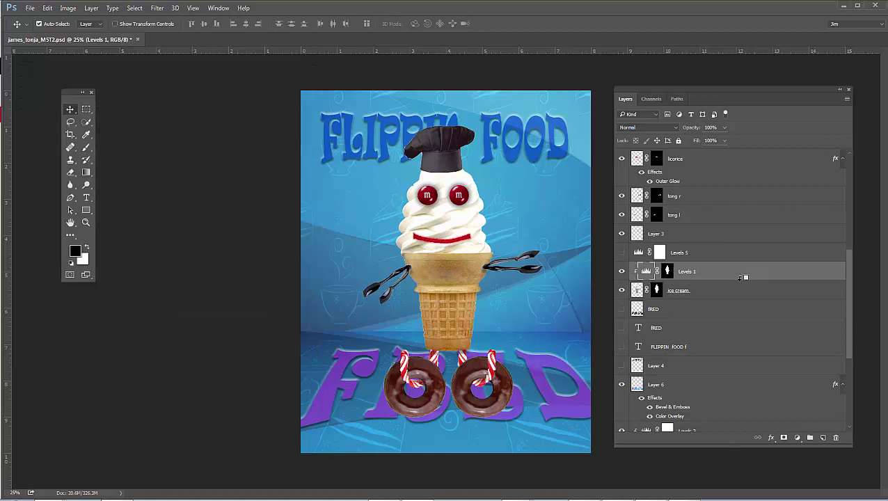
pyautogui.click(623, 274)
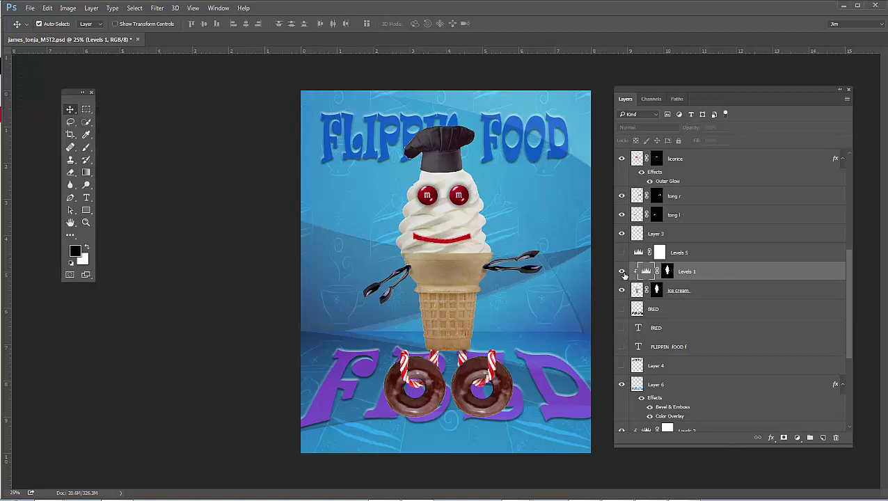
pyautogui.click(623, 274)
pyautogui.click(623, 273)
pyautogui.click(623, 274)
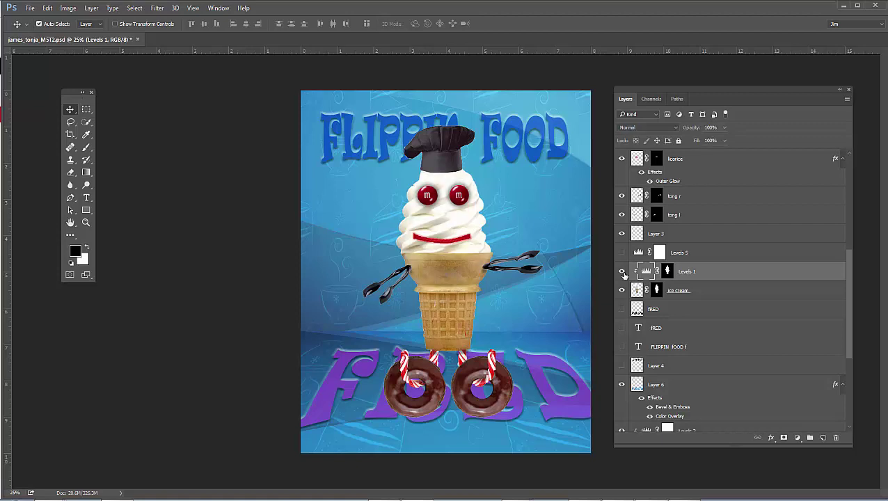
pyautogui.click(623, 274)
pyautogui.click(624, 273)
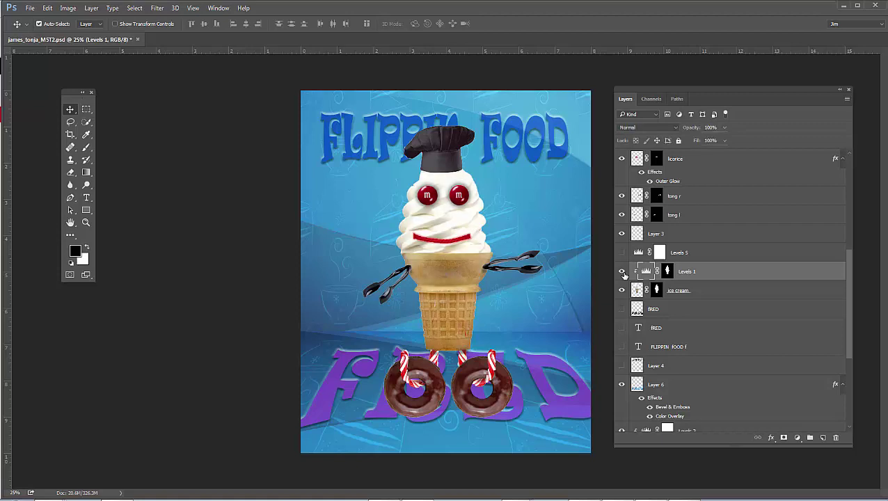